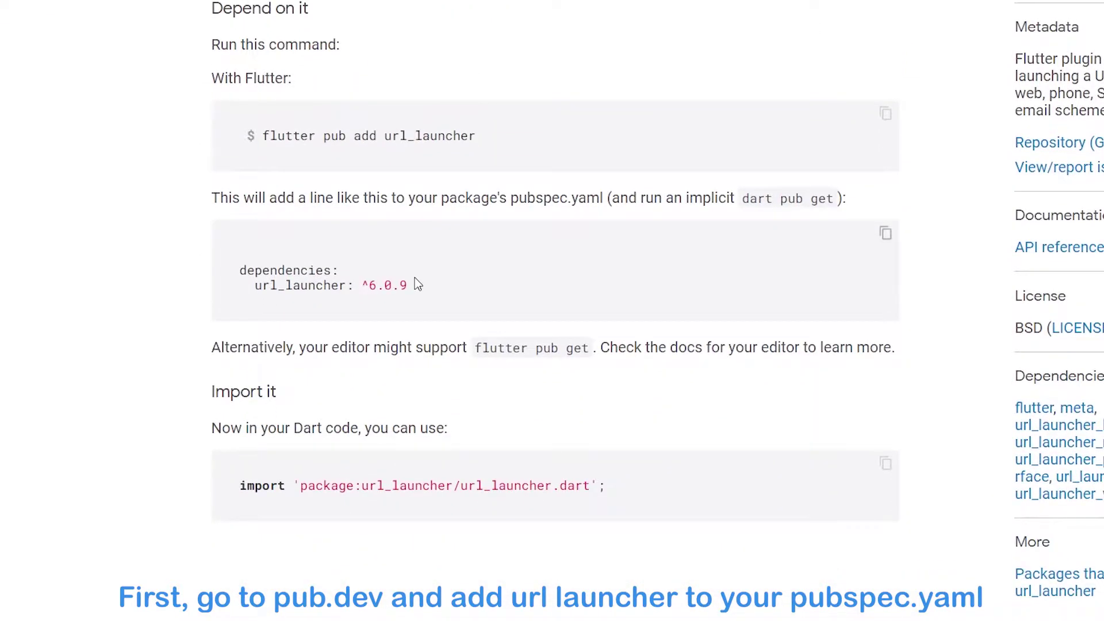
drag(415, 380, 250, 380)
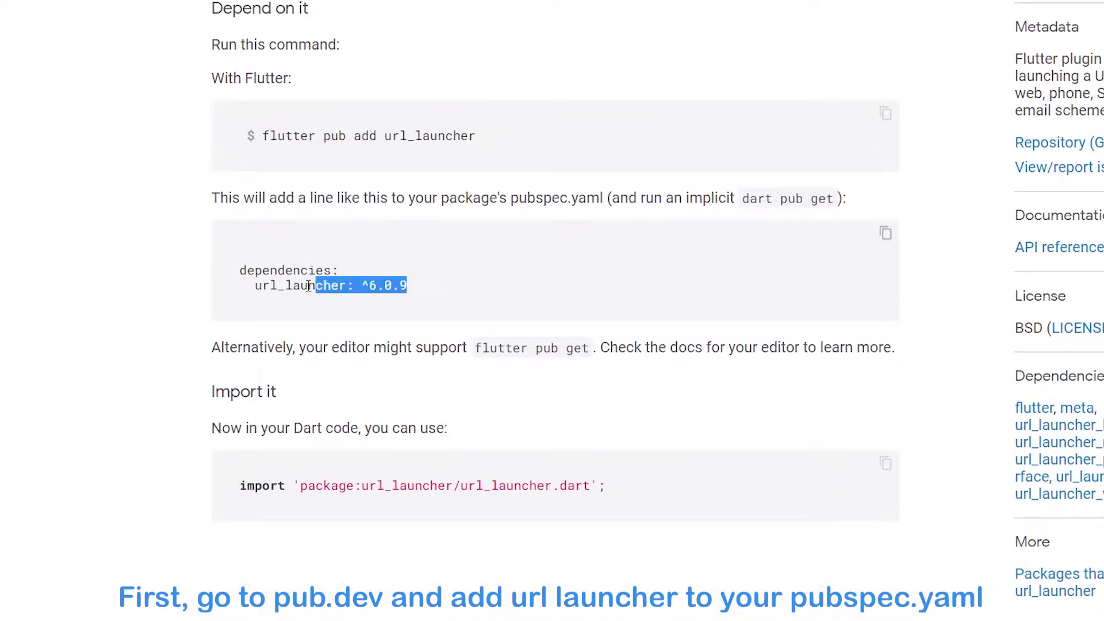
Copy the 'url_launcher: ^6.0.9' dependency line from pub.dev's Installing tab
right_click(267, 287)
click(322, 296)
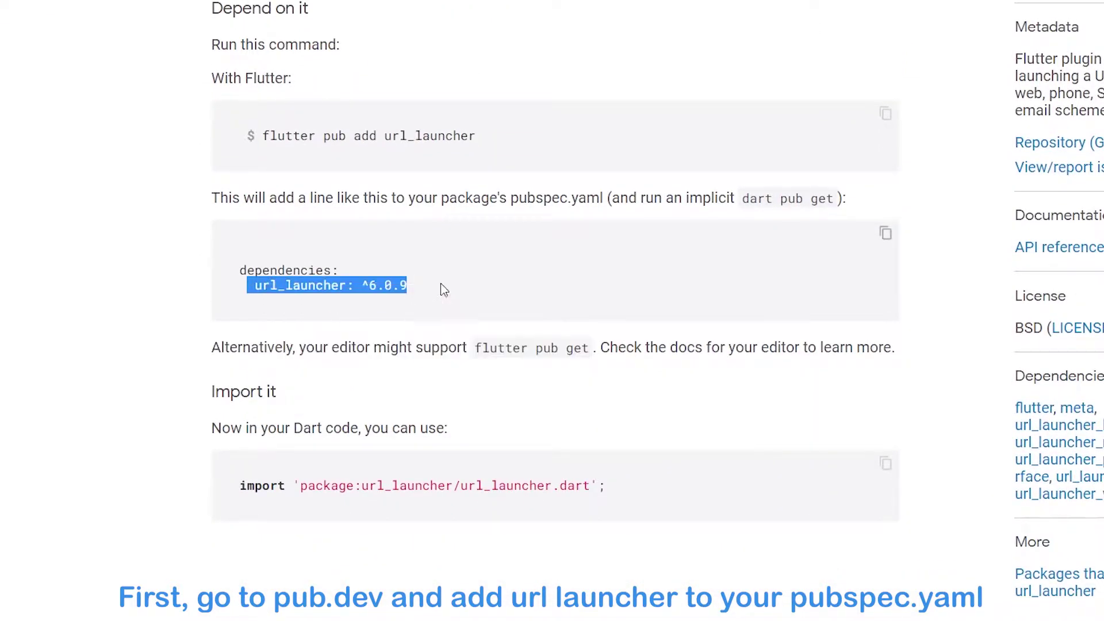
Paste 'url_launcher: ^6.0.9' under dependencies in pubspec.yaml, aligned, and fetch packages with Pub get
click(441, 284)
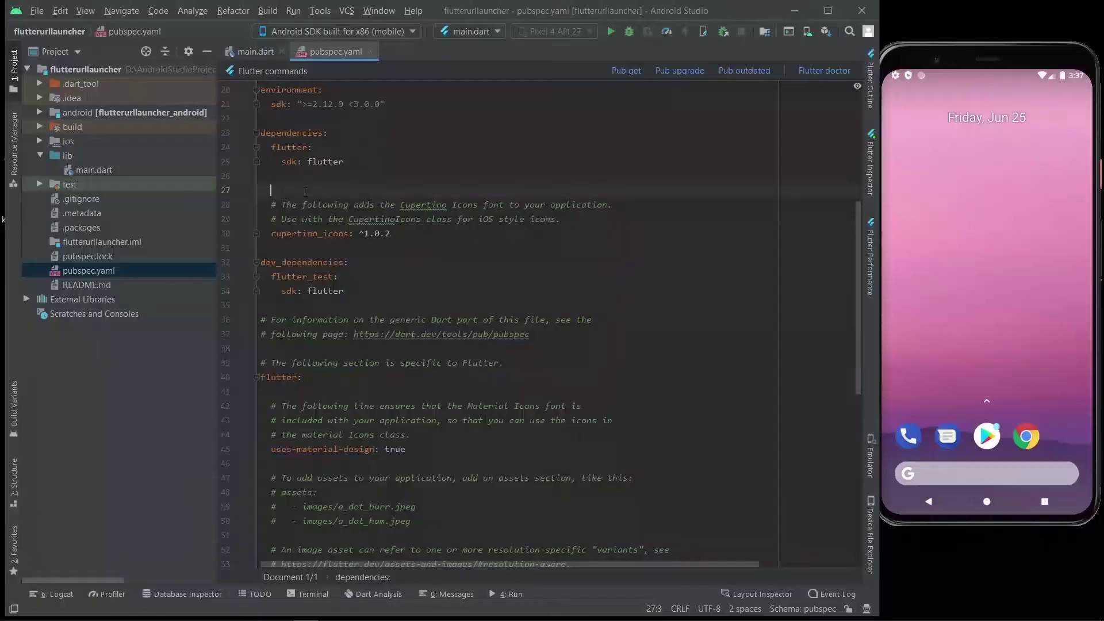
key(ctrl+v)
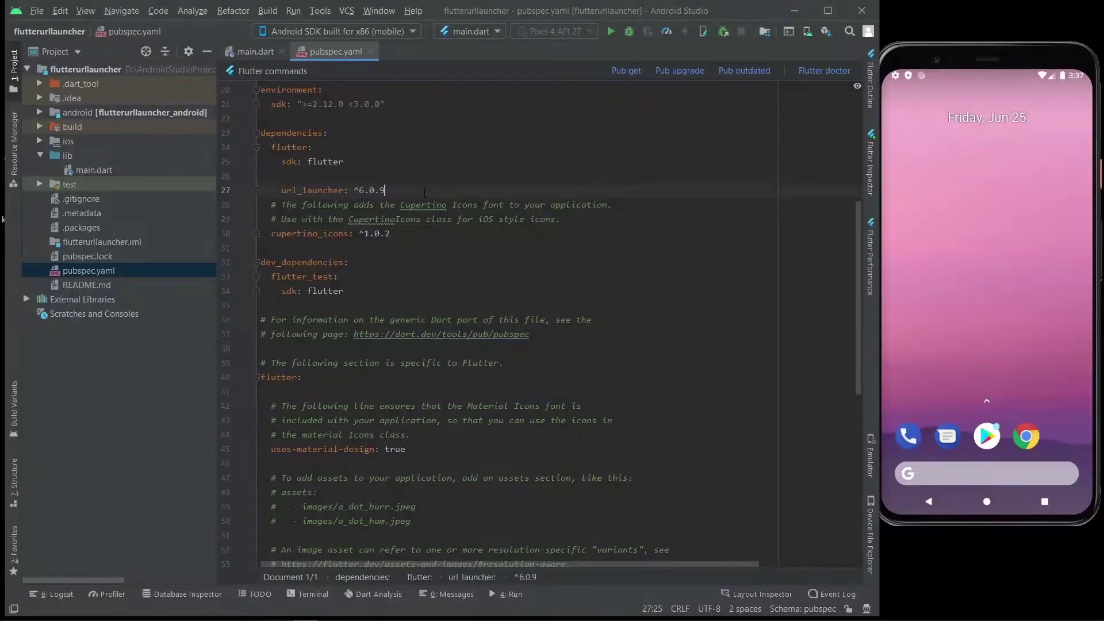
key(shift+Tab)
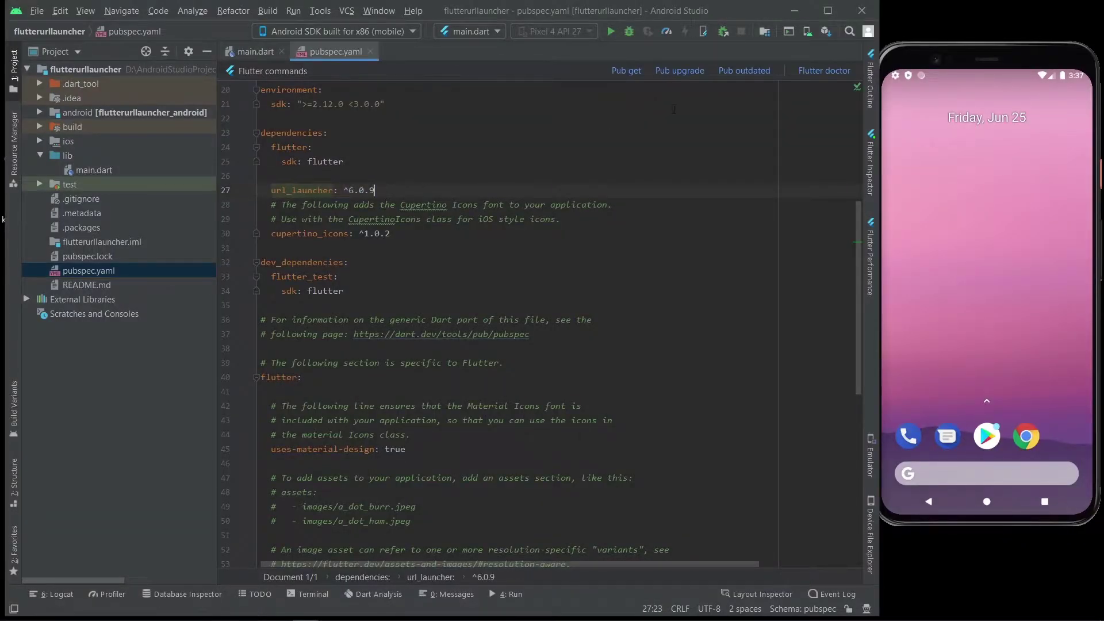
click(627, 70)
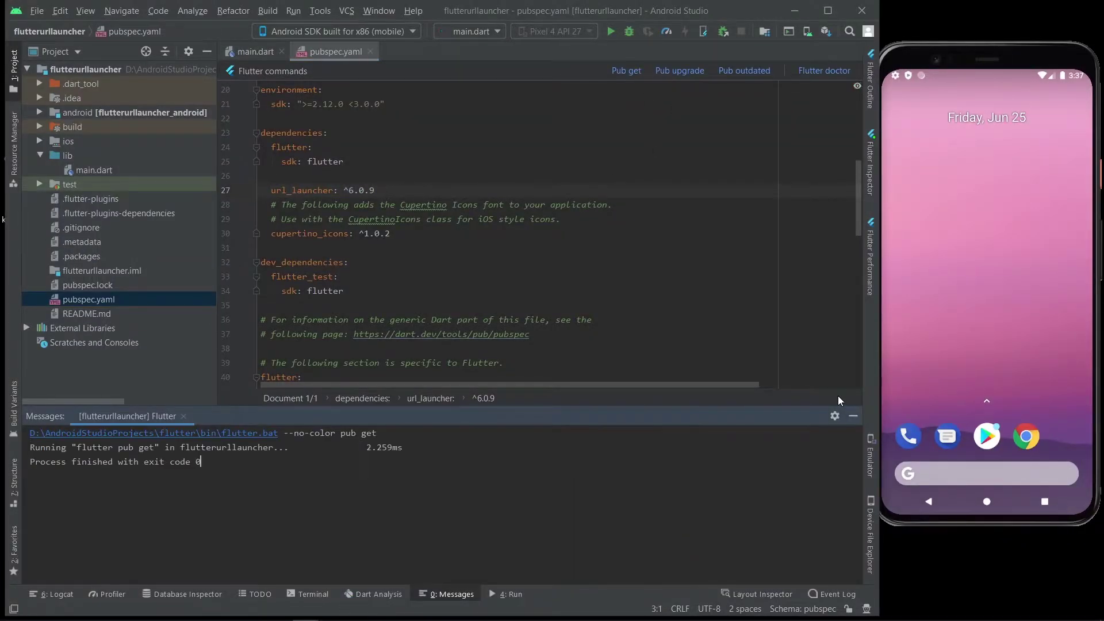
click(853, 416)
click(68, 155)
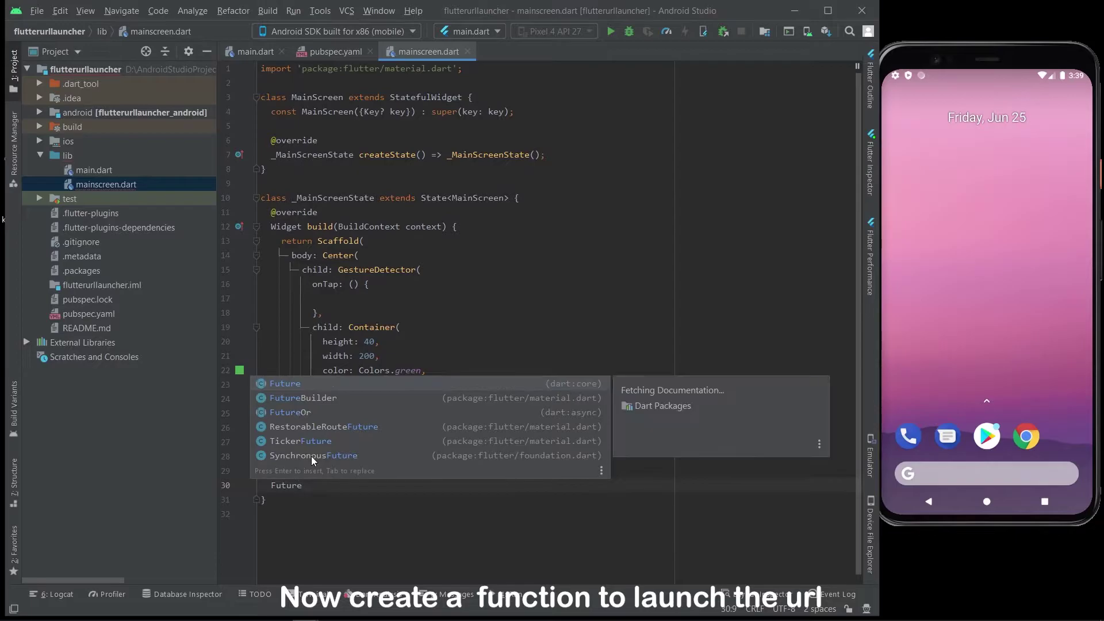
text(ture<void> _launch)
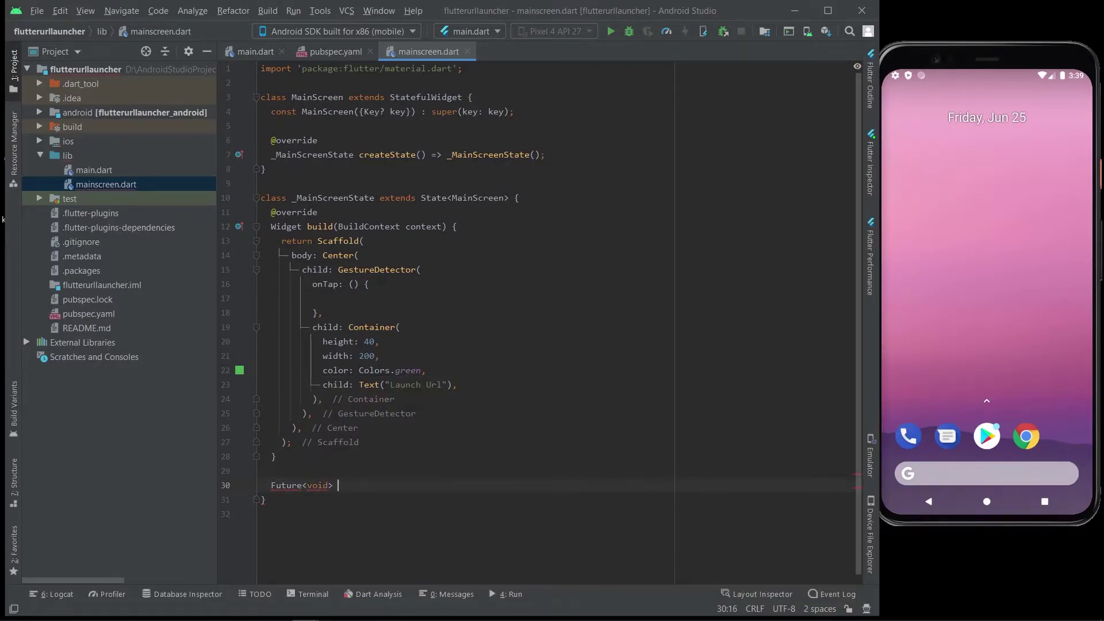
text(Url)
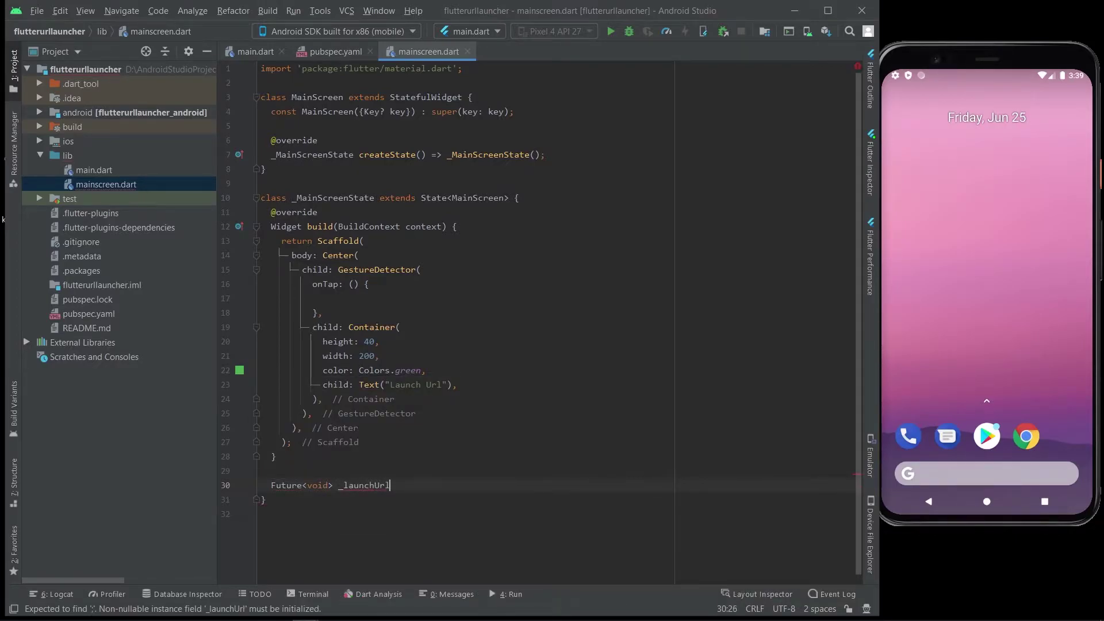
Define Future<void> _launchUrl(String urlString) async with an if(await canLaunch(urlString)) check
key(BackSpace)
key(BackSpace)
key(BackSpace)
text(()
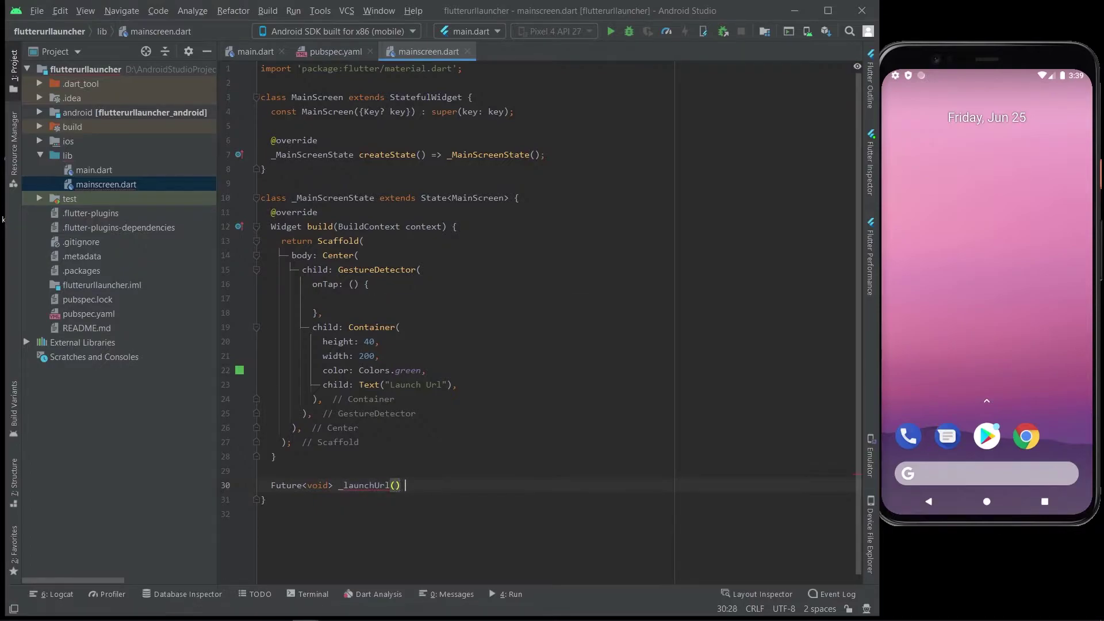
text(async {)
key(Return)
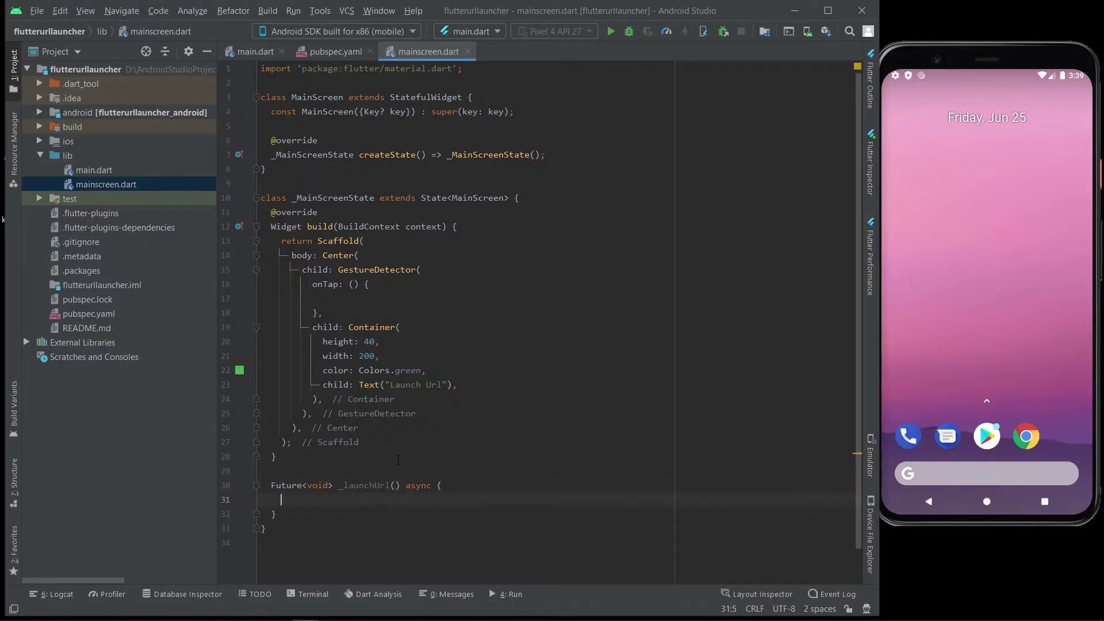
text(if(await can)
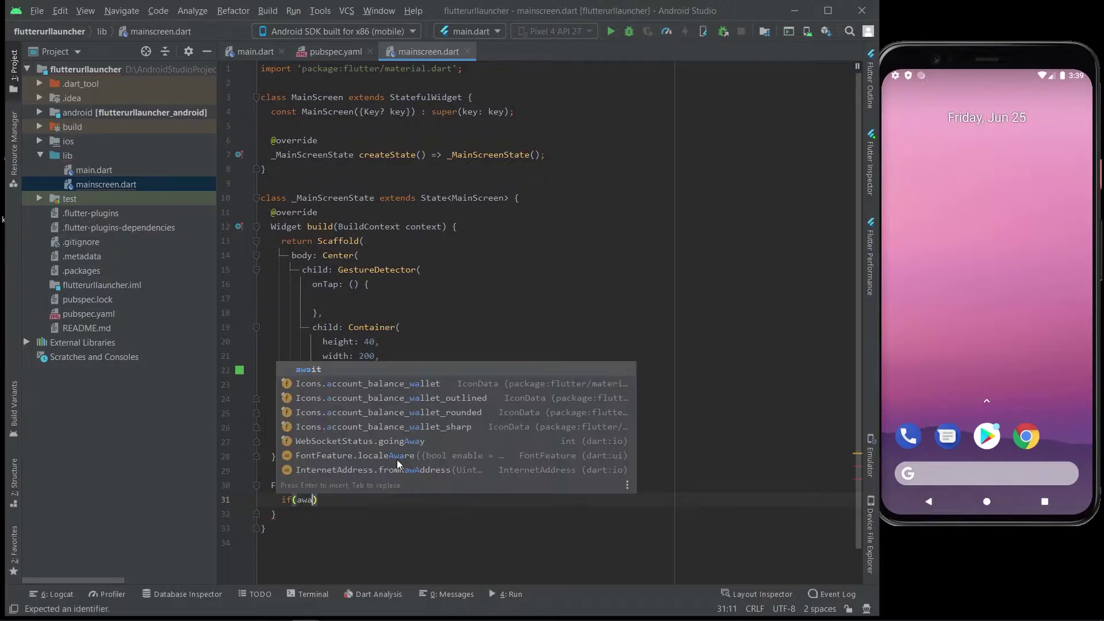
text(Lau)
key(Return)
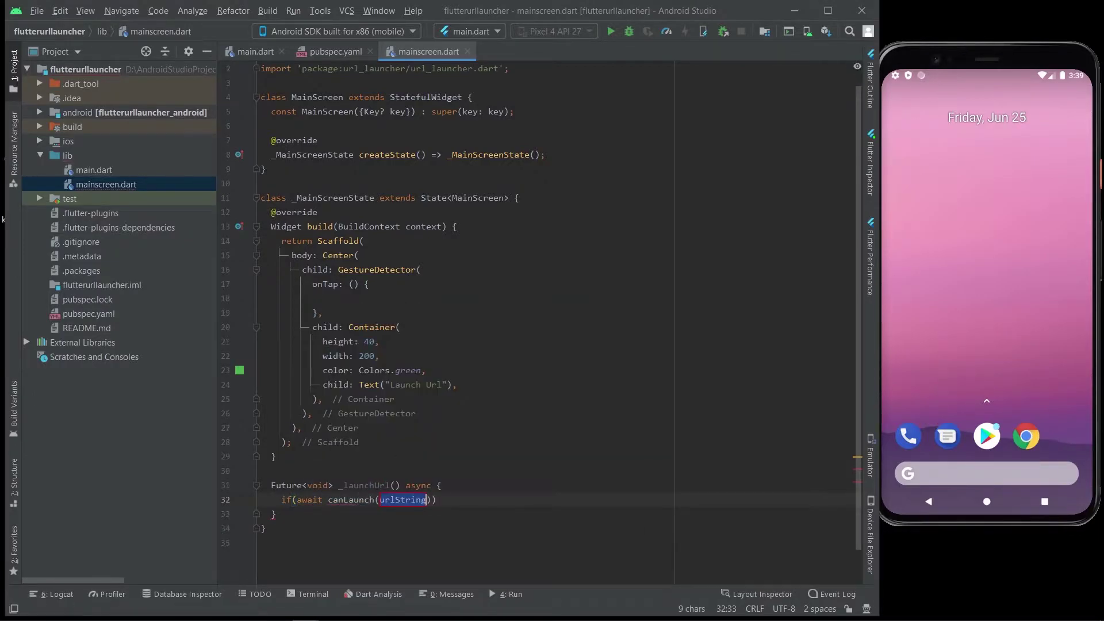
click(394, 485)
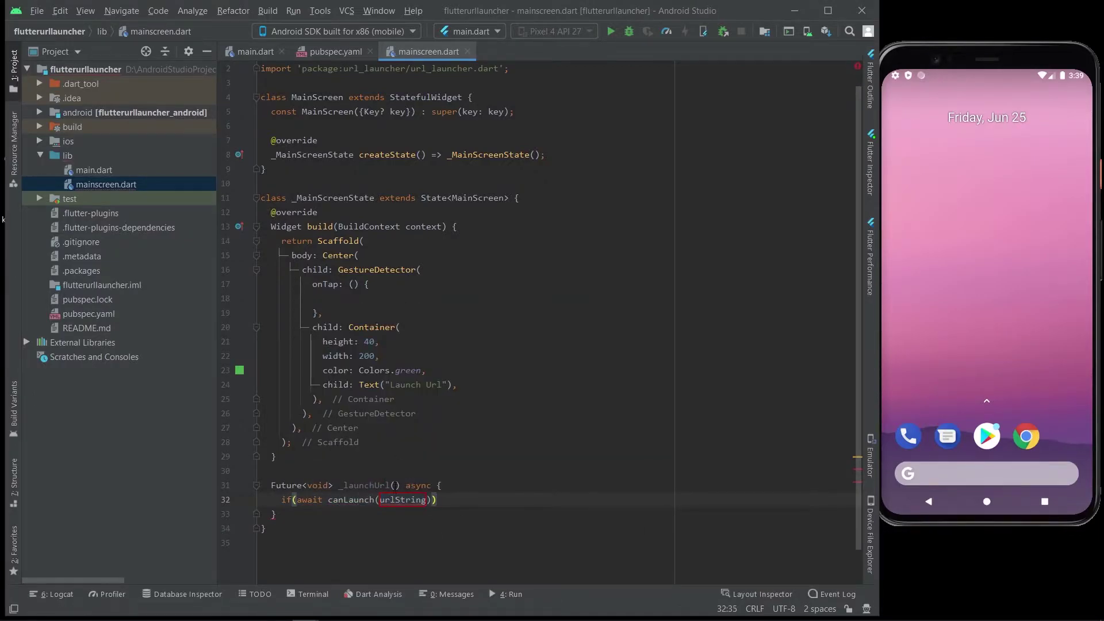
text(String urlString)
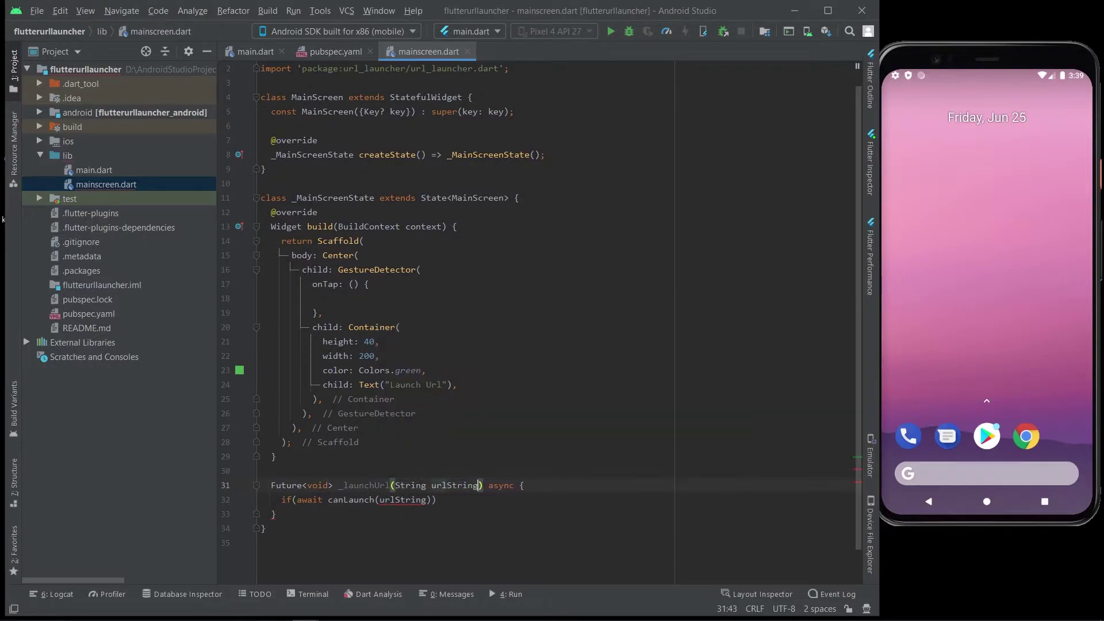
click(452, 500)
text({)
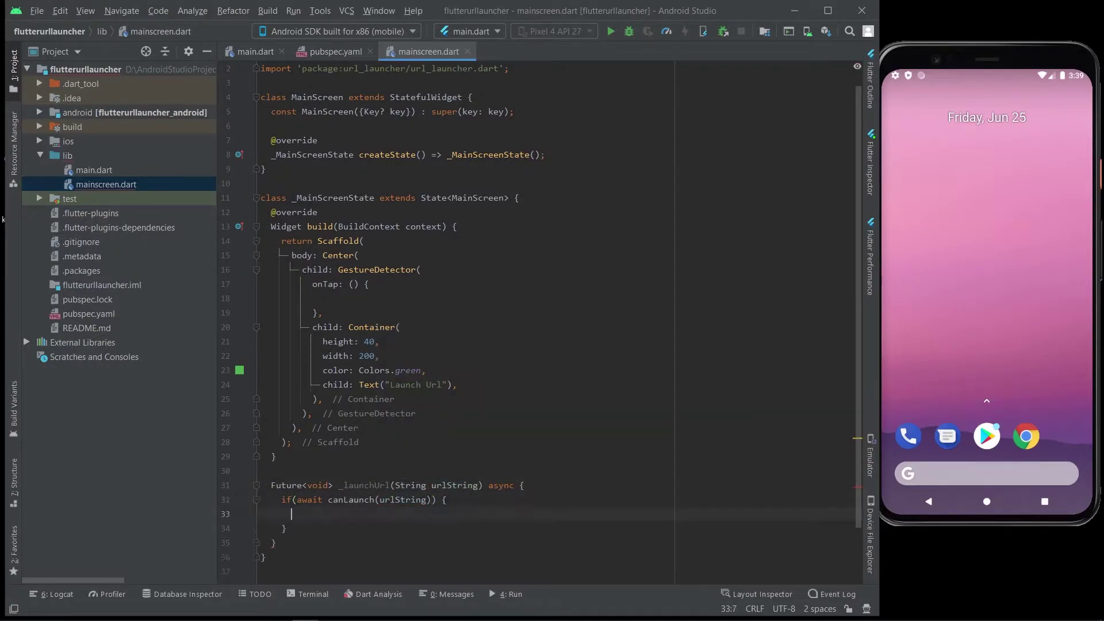
Await launch(urlString) inside the if, and add an else branch printing "Can't Launch Url"
key(Return)
text(aw)
key(Return)
text(la)
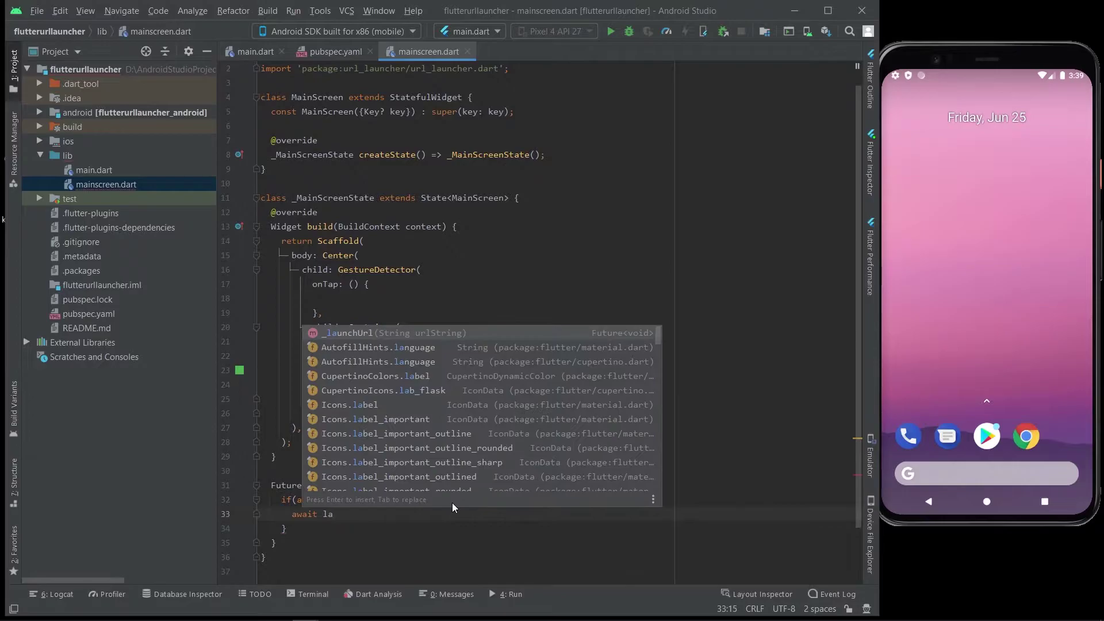
text(unch()
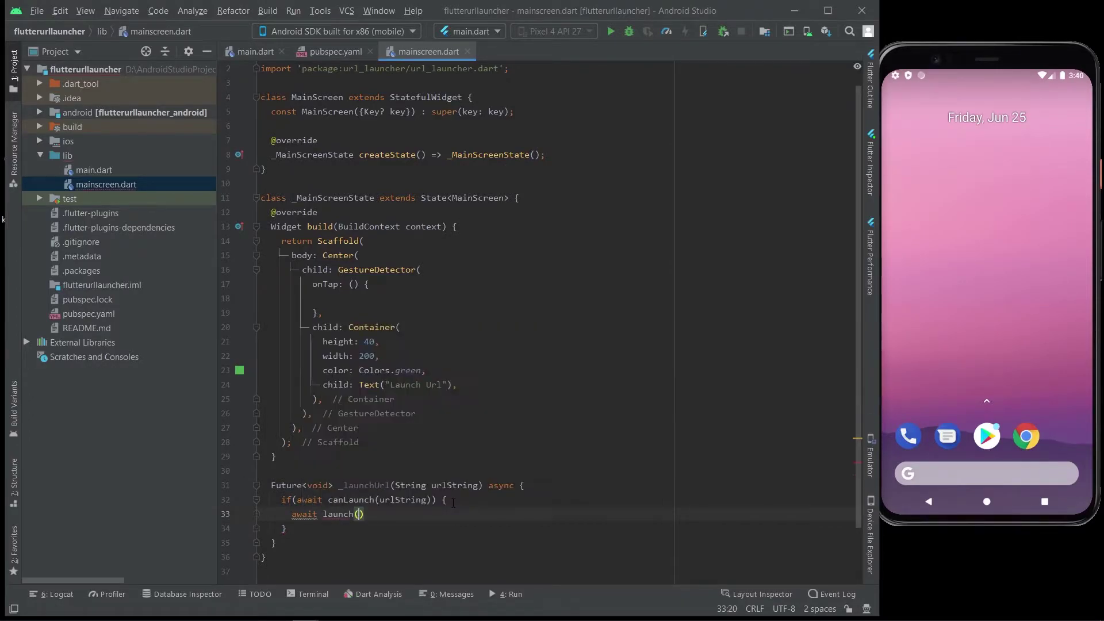
key(Return)
text(urlString)
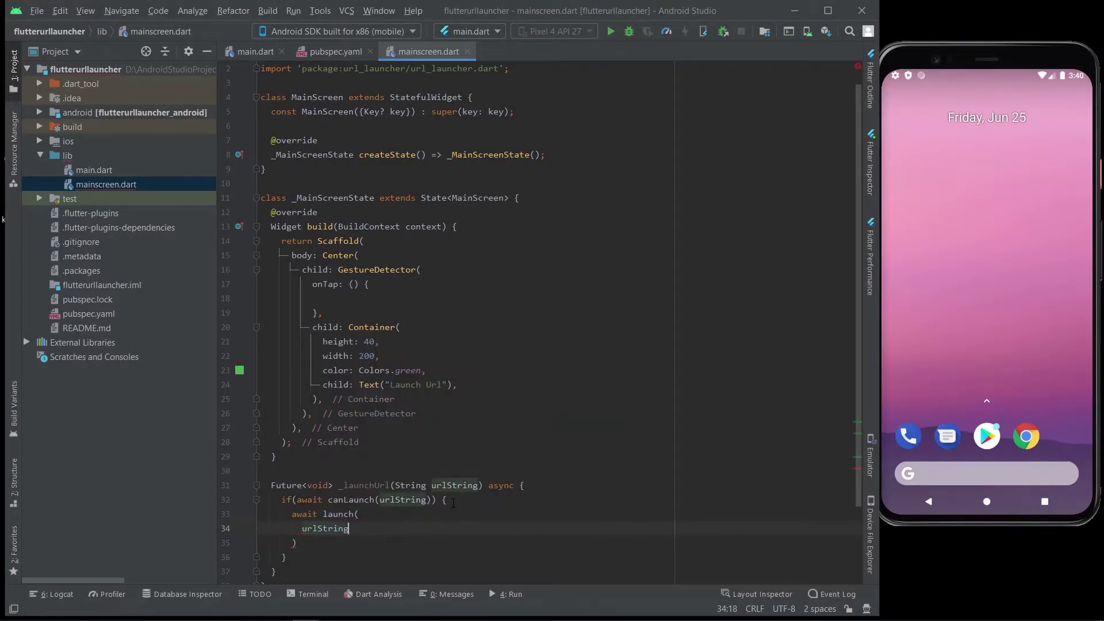
key(Down)
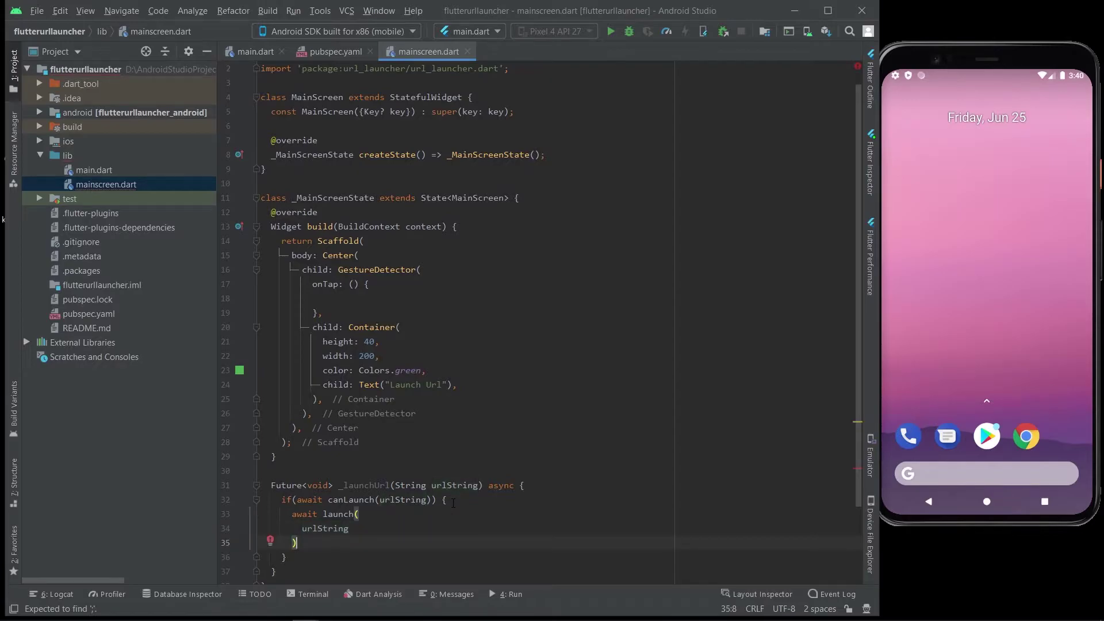
text(;)
key(Down)
text(else)
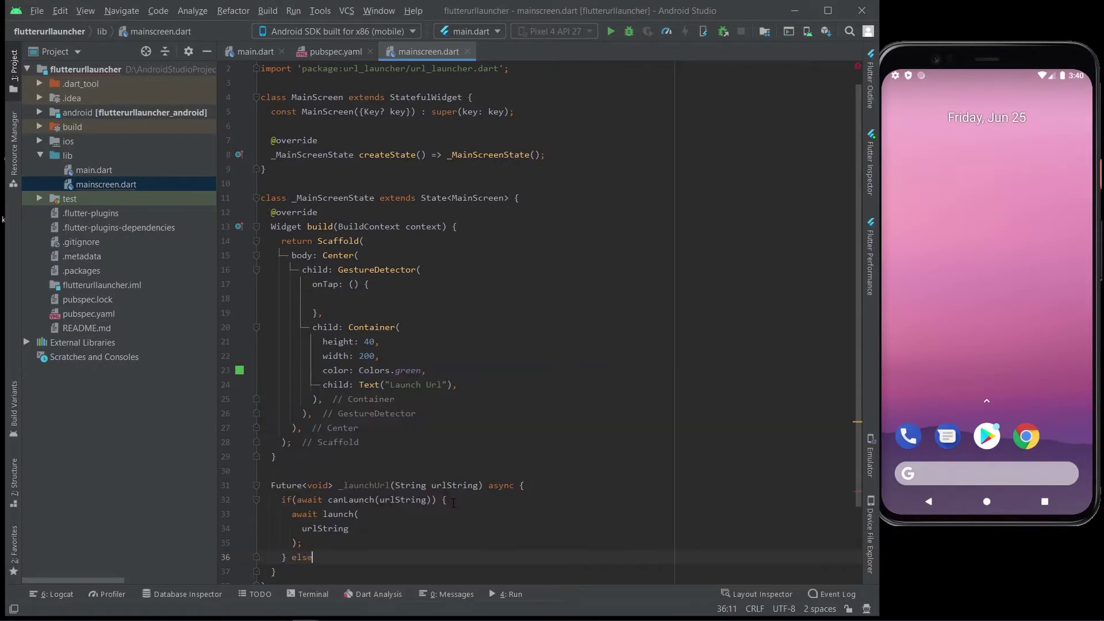
text( {)
key(Return)
text(print("Ca)
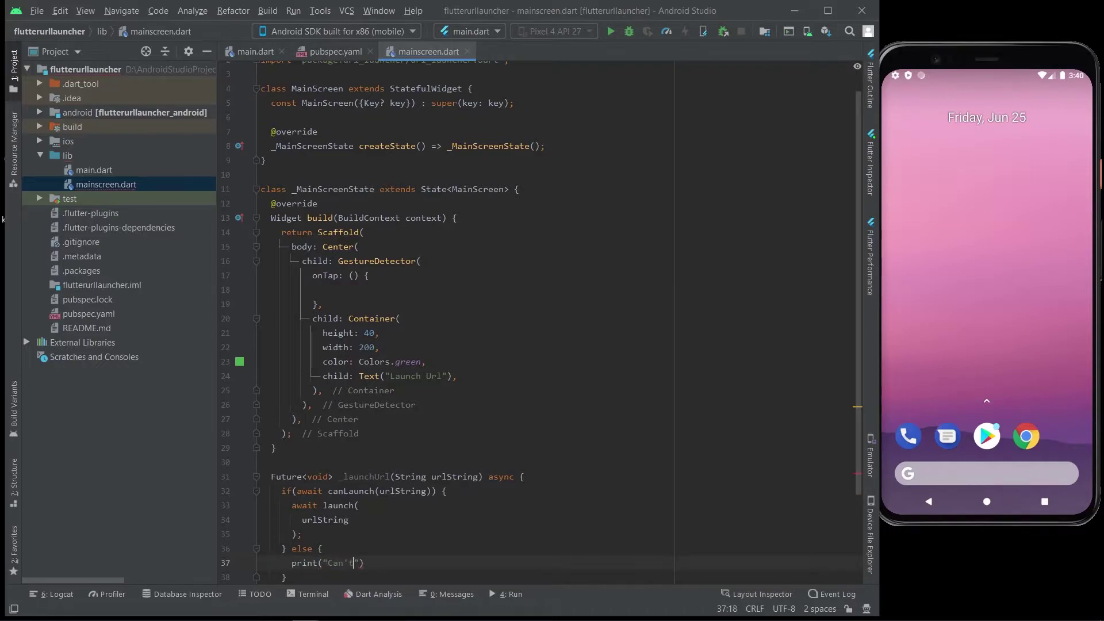
text(n\'t Launch Url)
text(");)
click(367, 291)
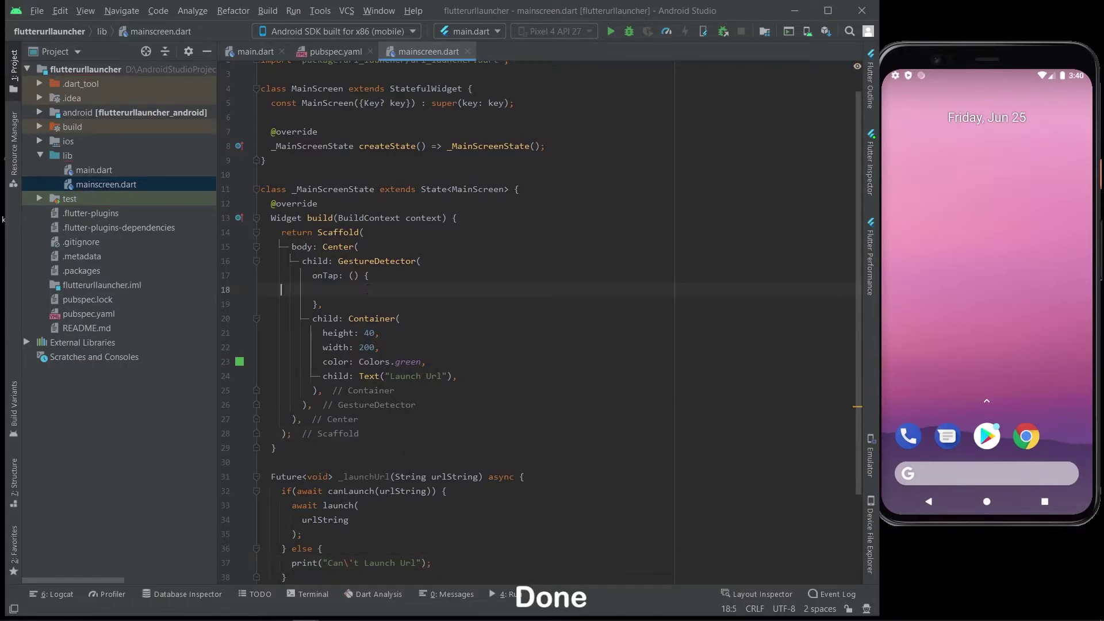
text(_launchUrl()
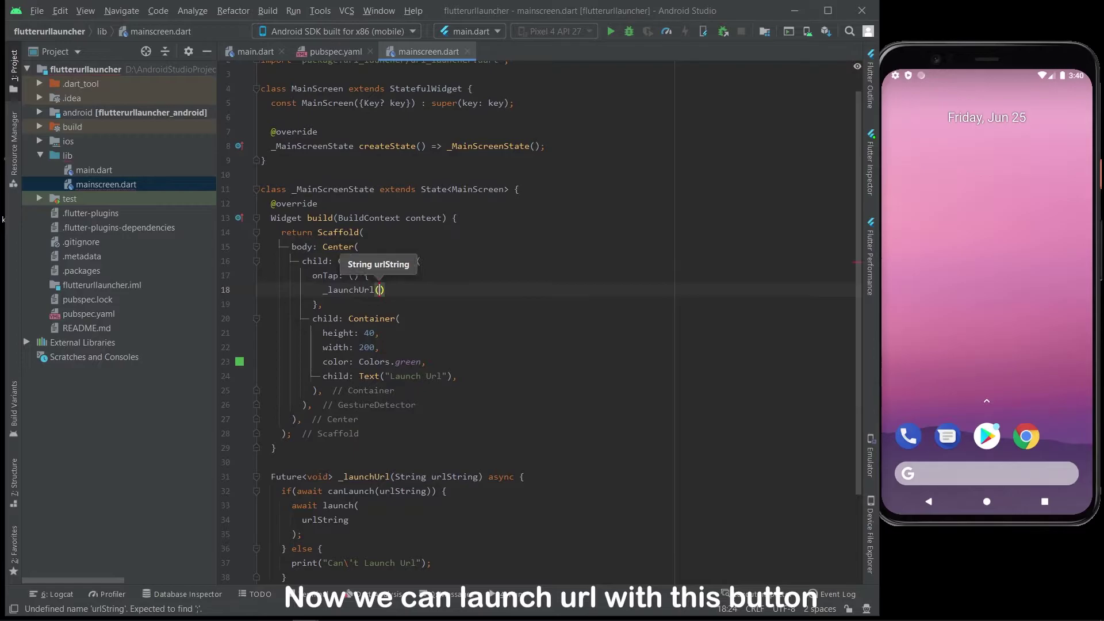
text("https://)
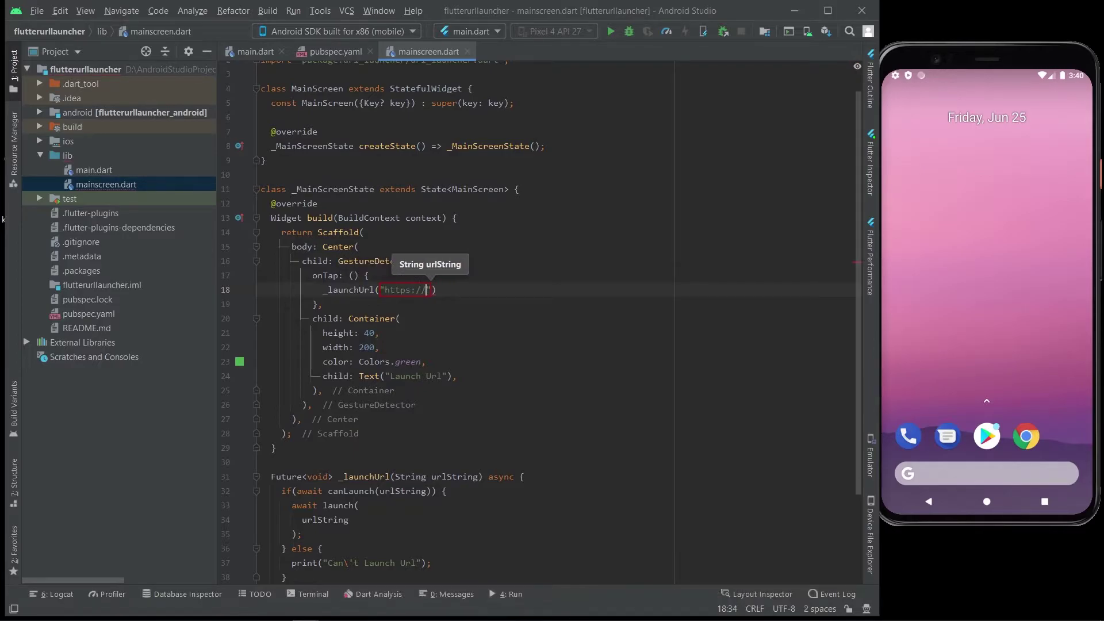
text(www.gooogle.co)
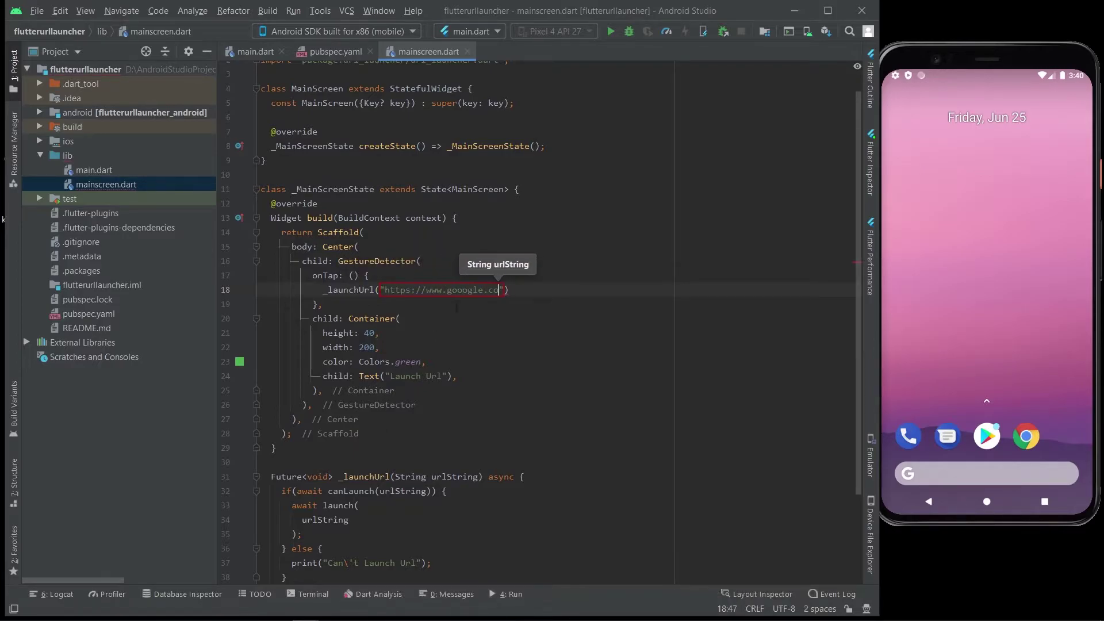
text(m");)
click(420, 262)
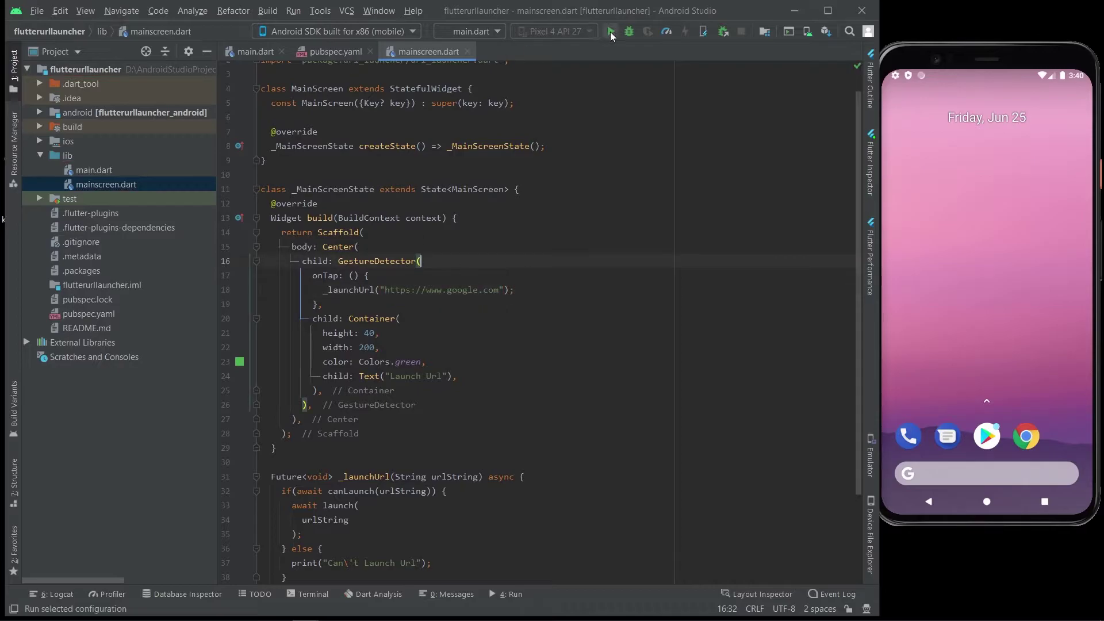
click(612, 33)
scroll(518, 258, down, 3)
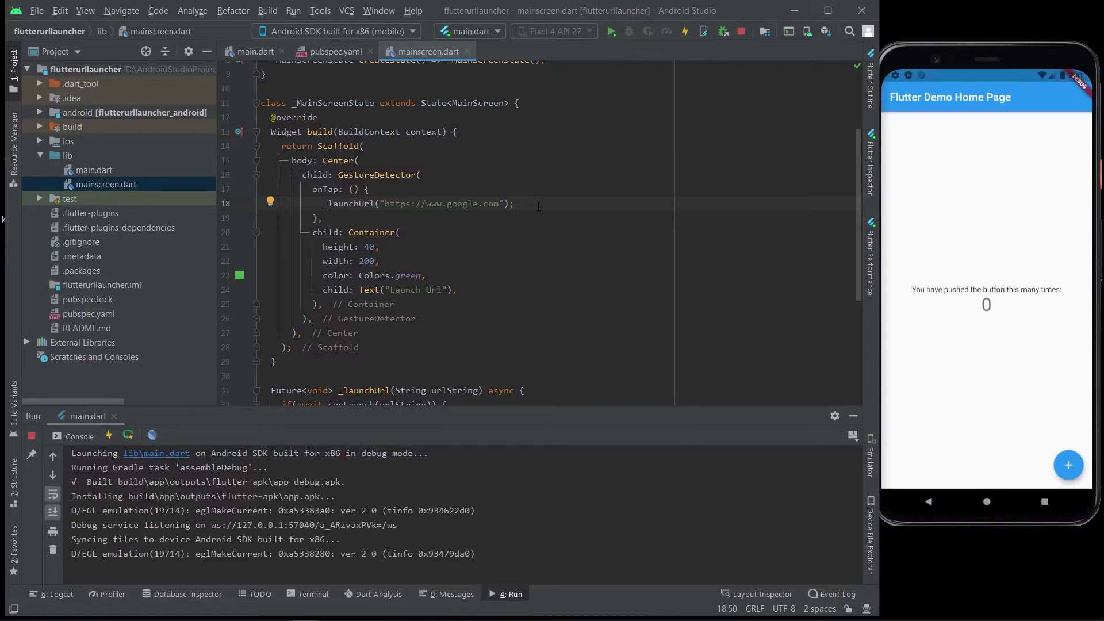
Replace MyHomePage with MainScreen as the home widget in main.dart and save
click(250, 50)
double_click(362, 140)
text(M)
key(Return)
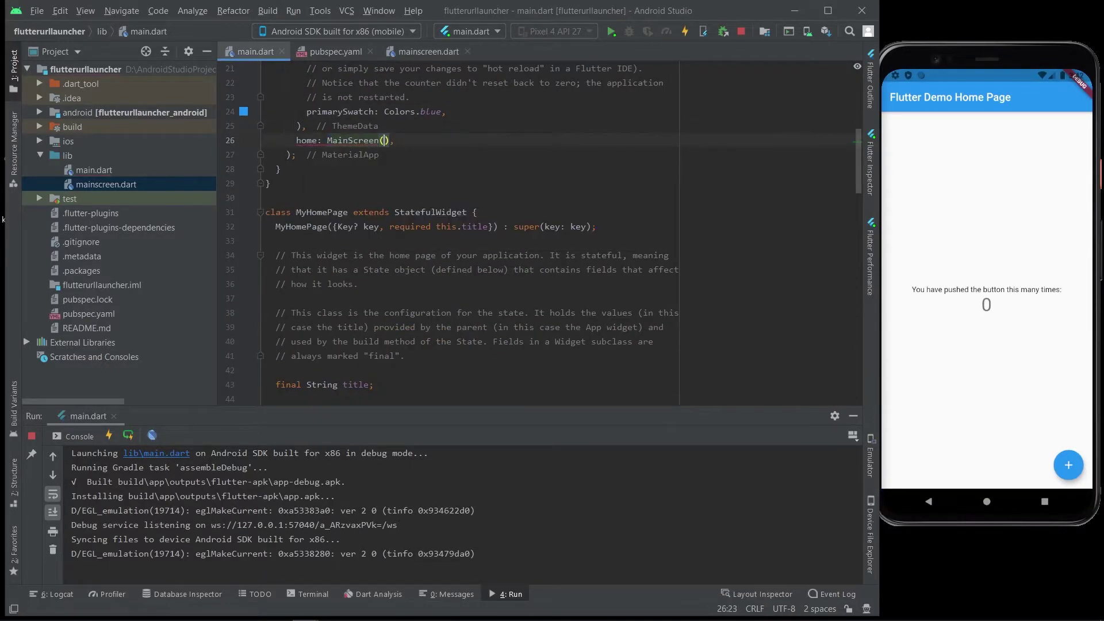
key(ctrl+s)
click(428, 51)
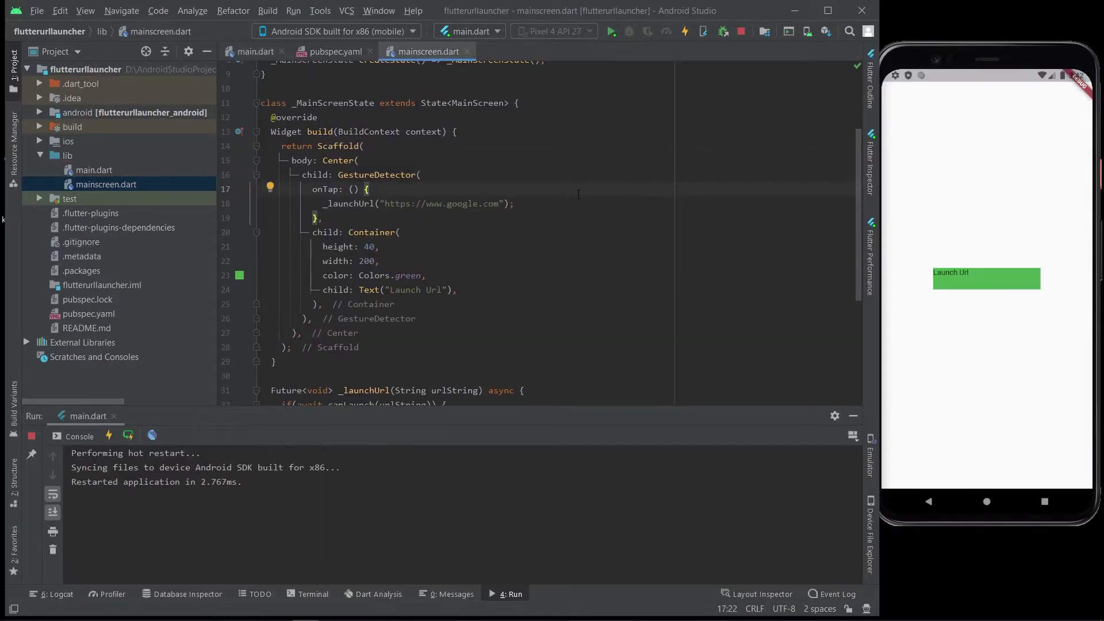
Wrap the 'Launch Url' Text in a Center widget and hot reload
key(alt+Return)
key(Return)
key(Return)
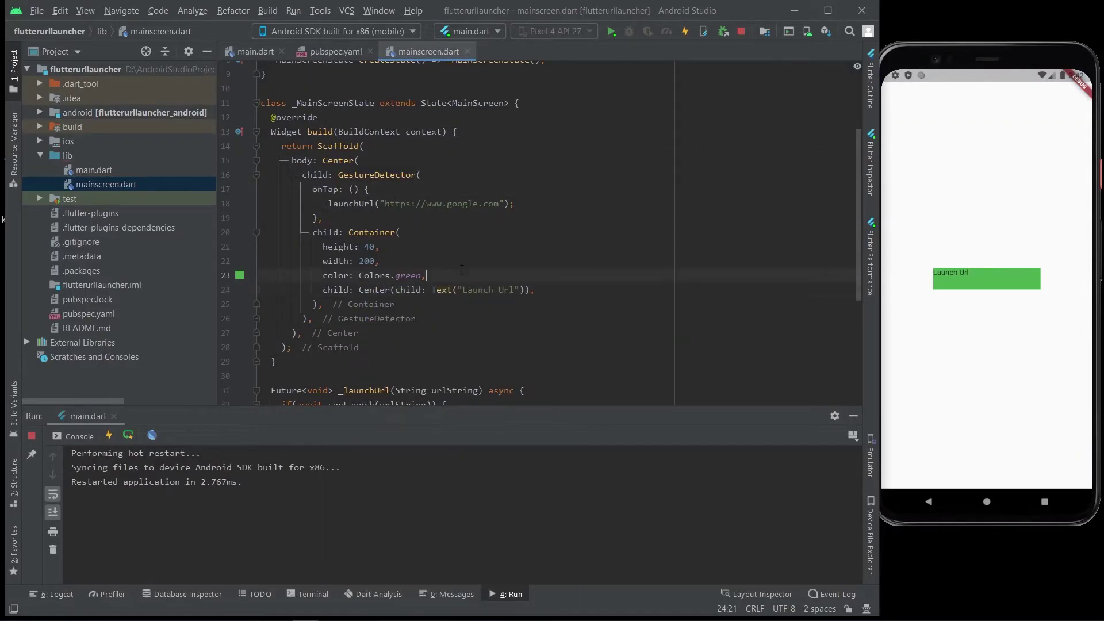
key(ctrl+s)
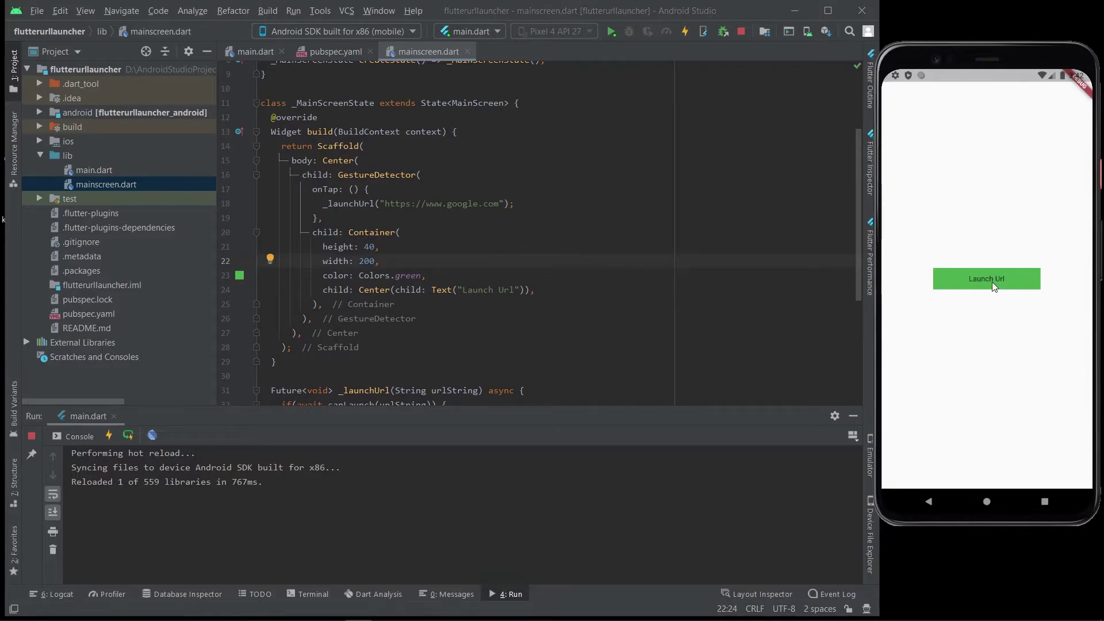
Tap Launch Url, open google.com in Chrome Just Once after its setup, then go back
click(992, 282)
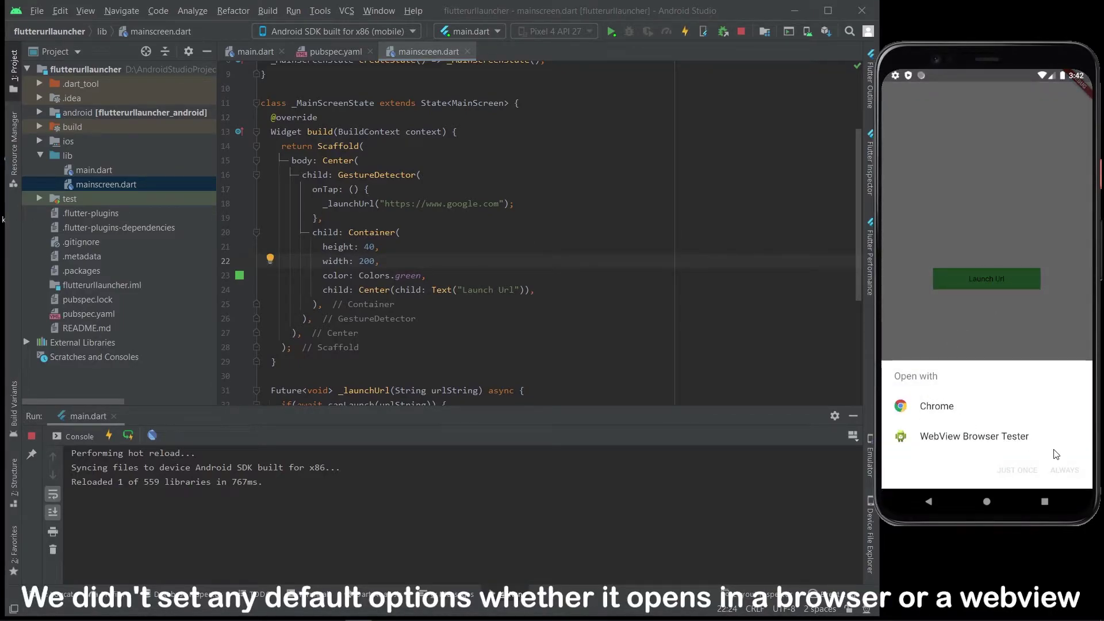
click(958, 406)
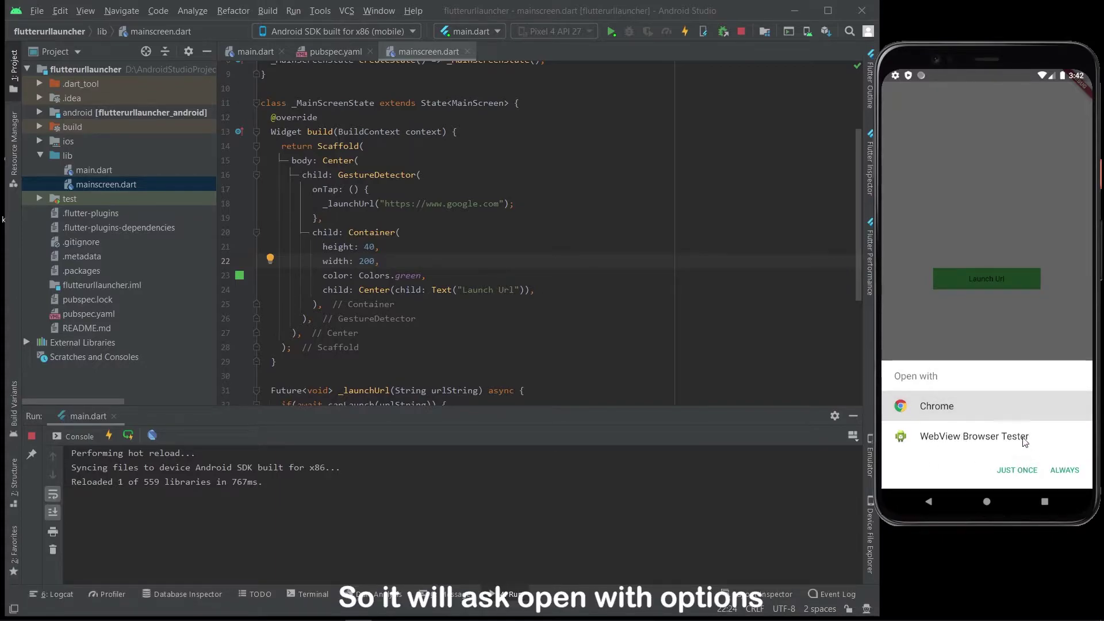
click(1017, 469)
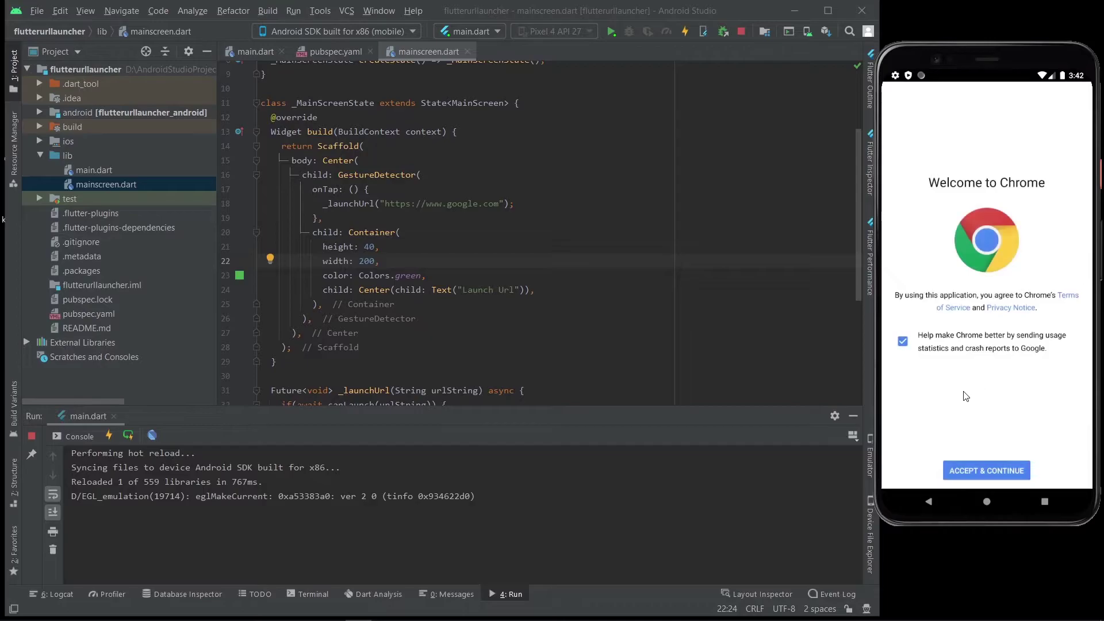
click(987, 471)
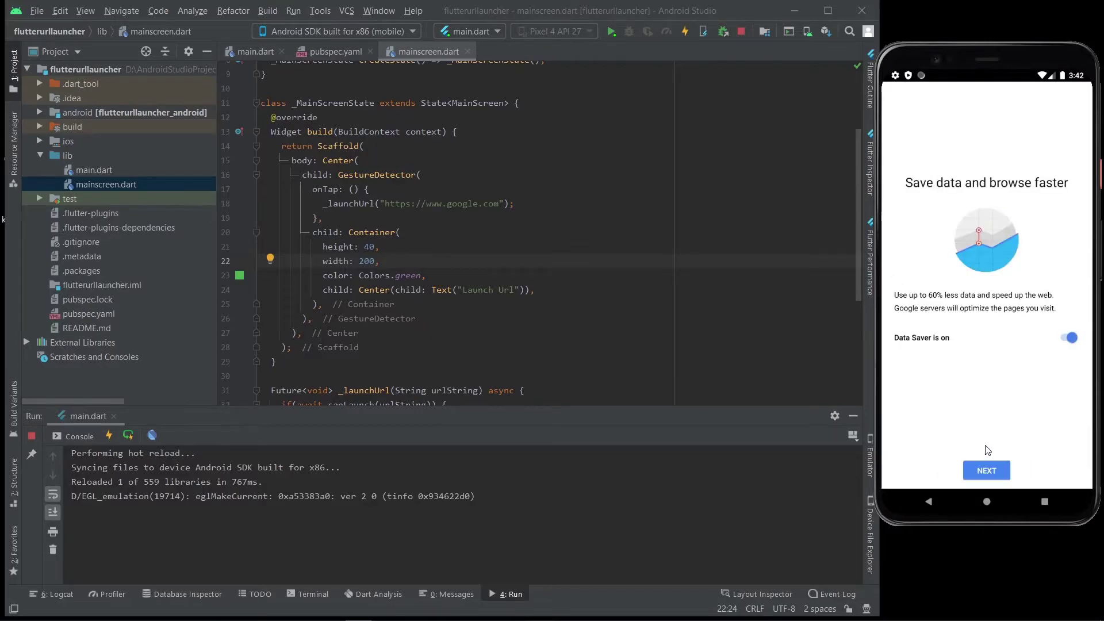
click(987, 469)
click(917, 470)
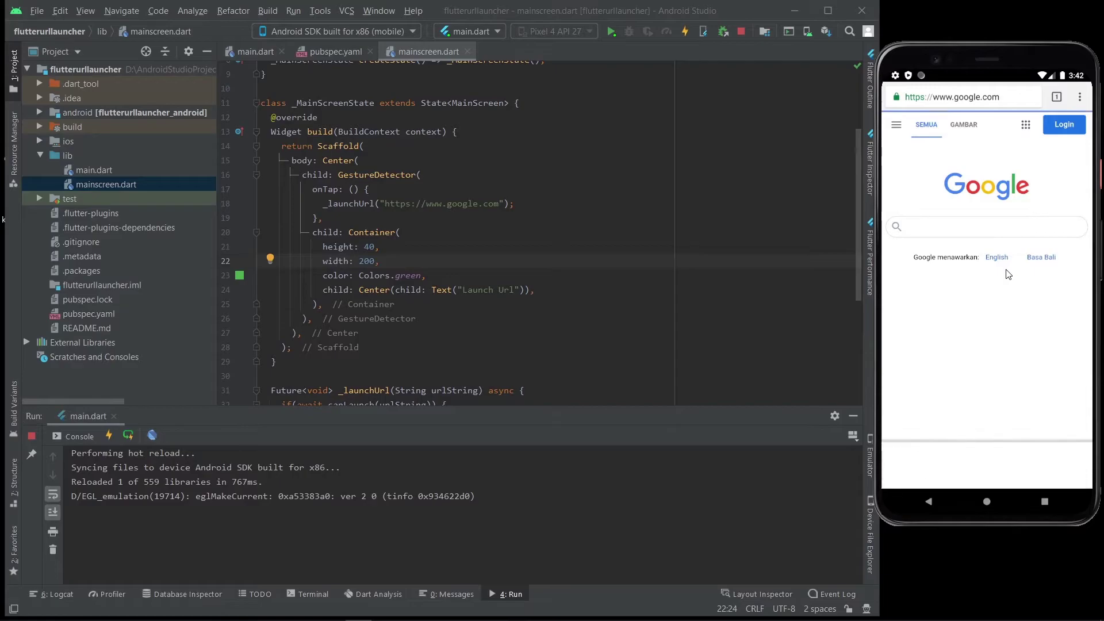
click(1077, 456)
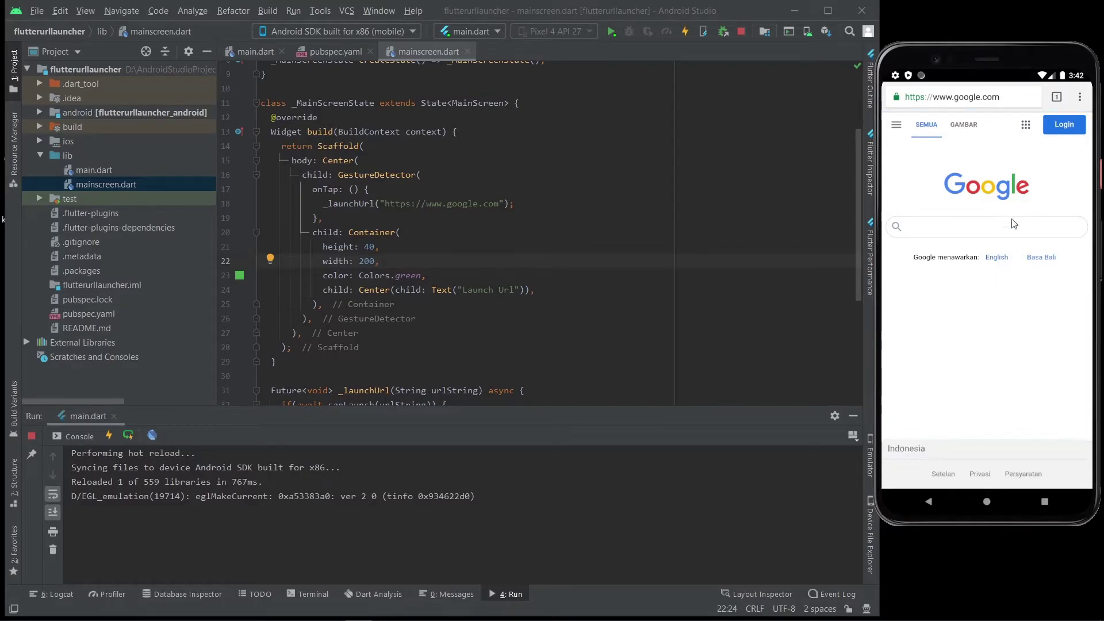
click(930, 502)
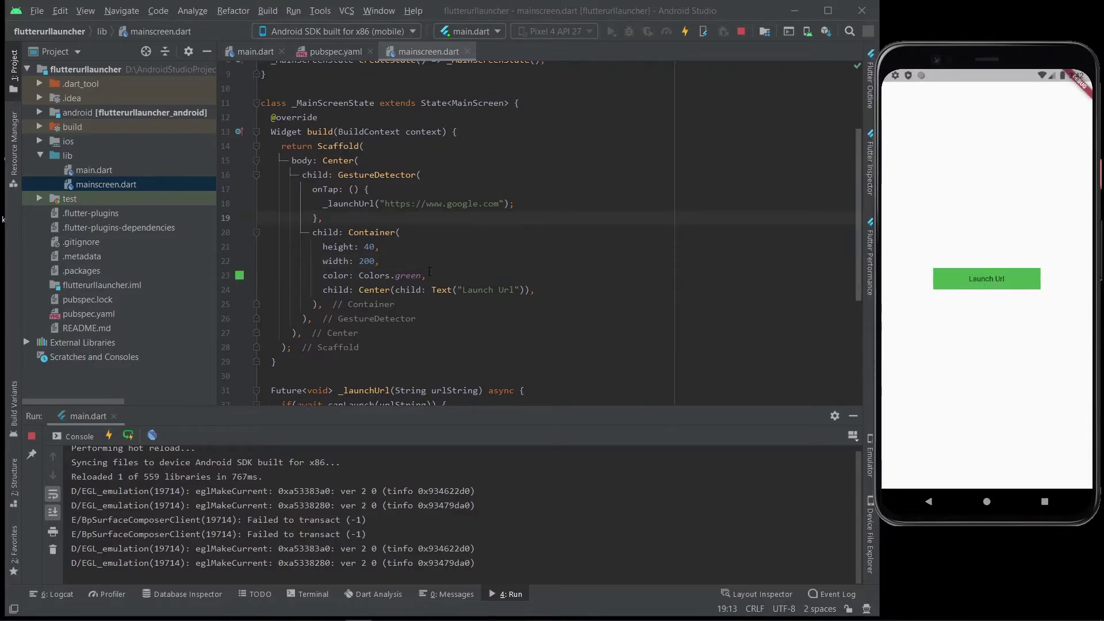
scroll(518, 259, down, 3)
Add forceWebView: true to the launch call and hot reload
click(353, 305)
text(,)
key(Return)
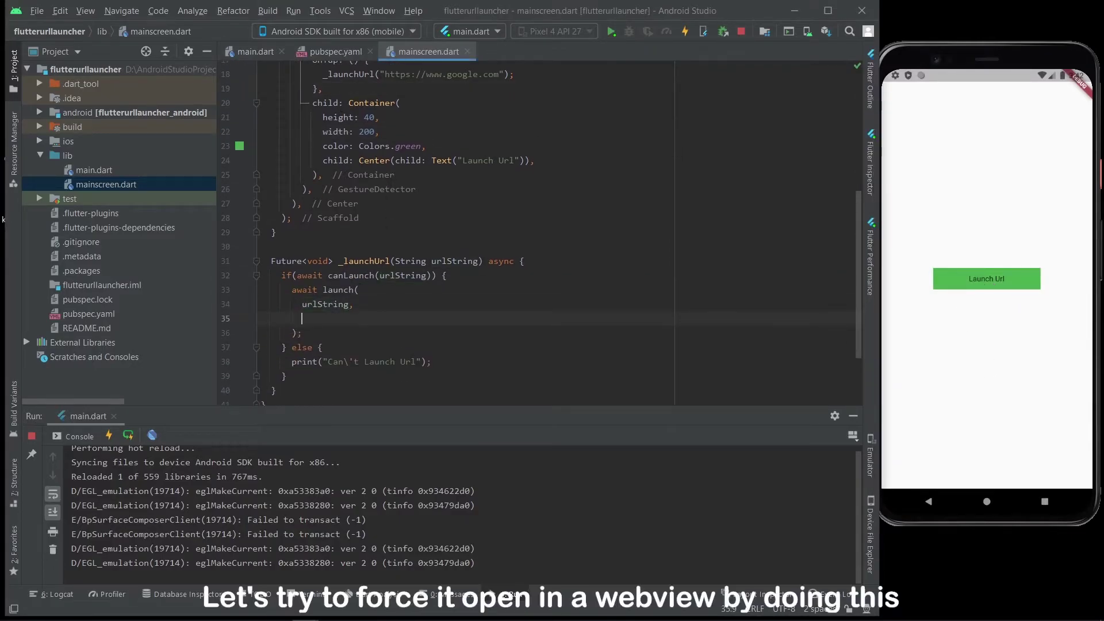
text(forc)
key(Down)
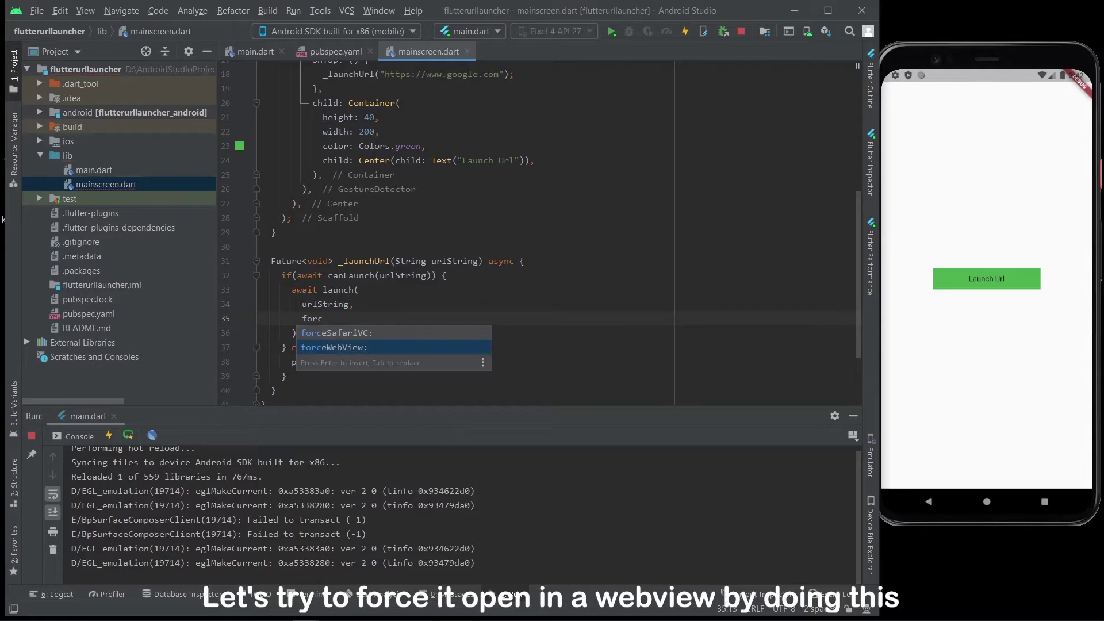
key(Return)
text(rue,)
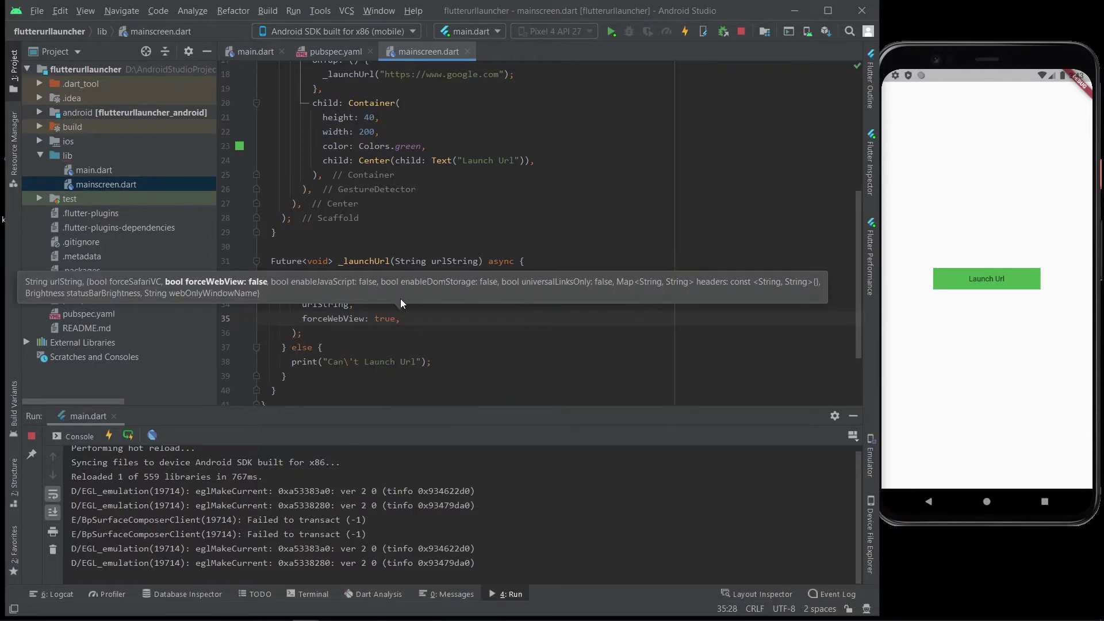
click(402, 303)
key(ctrl+s)
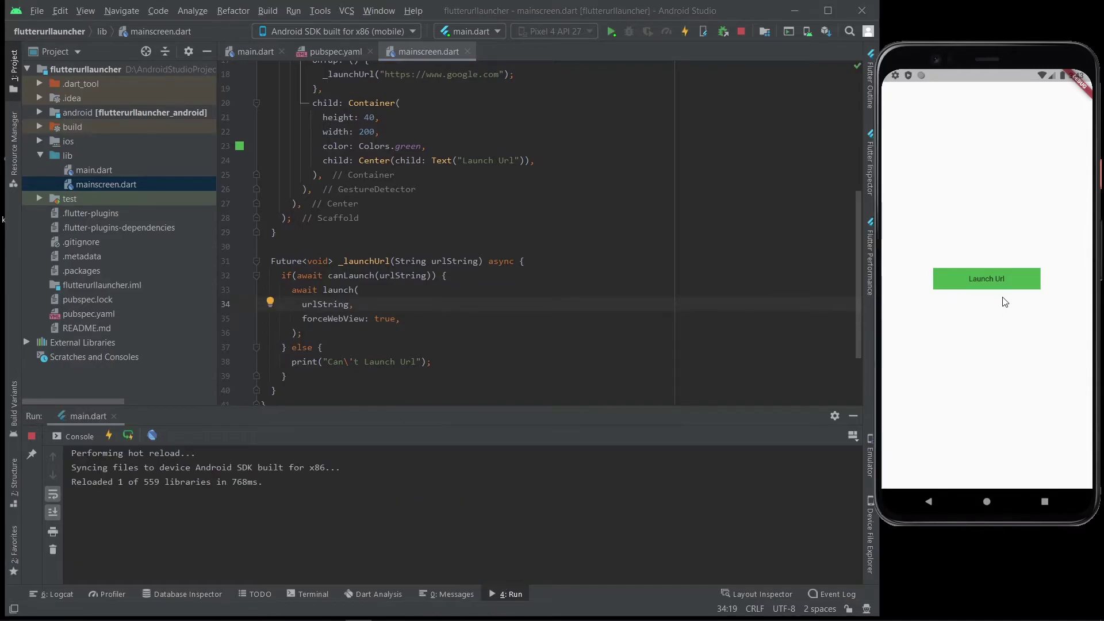
Tap Launch Url to see google.com in a webview, then return to the app
click(991, 281)
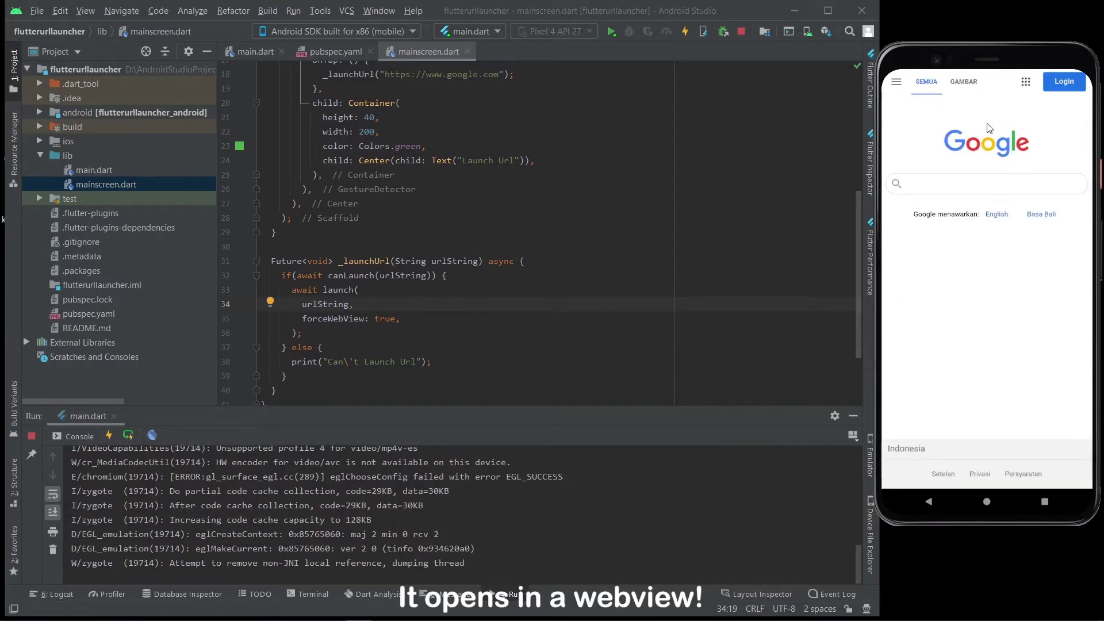
click(929, 502)
click(444, 276)
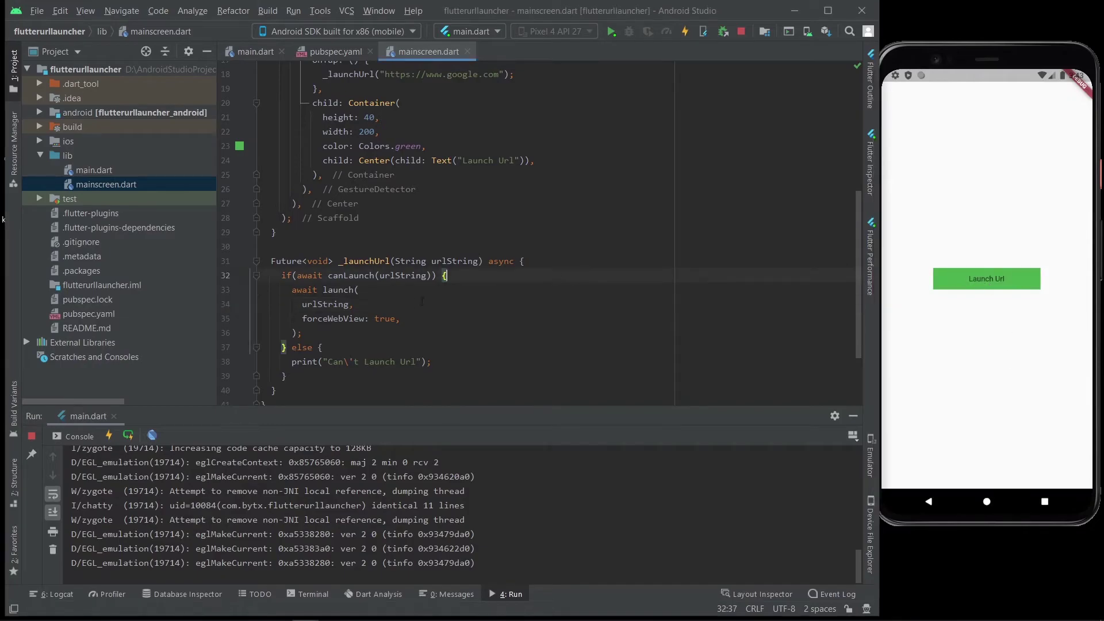
click(412, 320)
scroll(432, 258, up, 5)
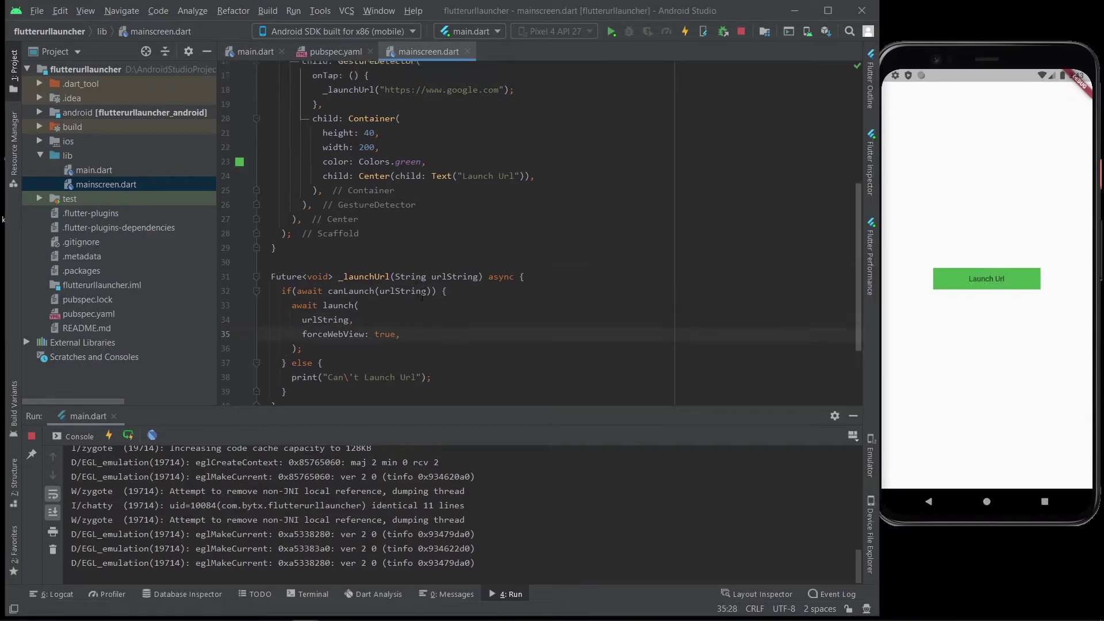
scroll(432, 259, up, 5)
Give the Column centred mainAxisAlignment and crossAxisAlignment
key(Return)
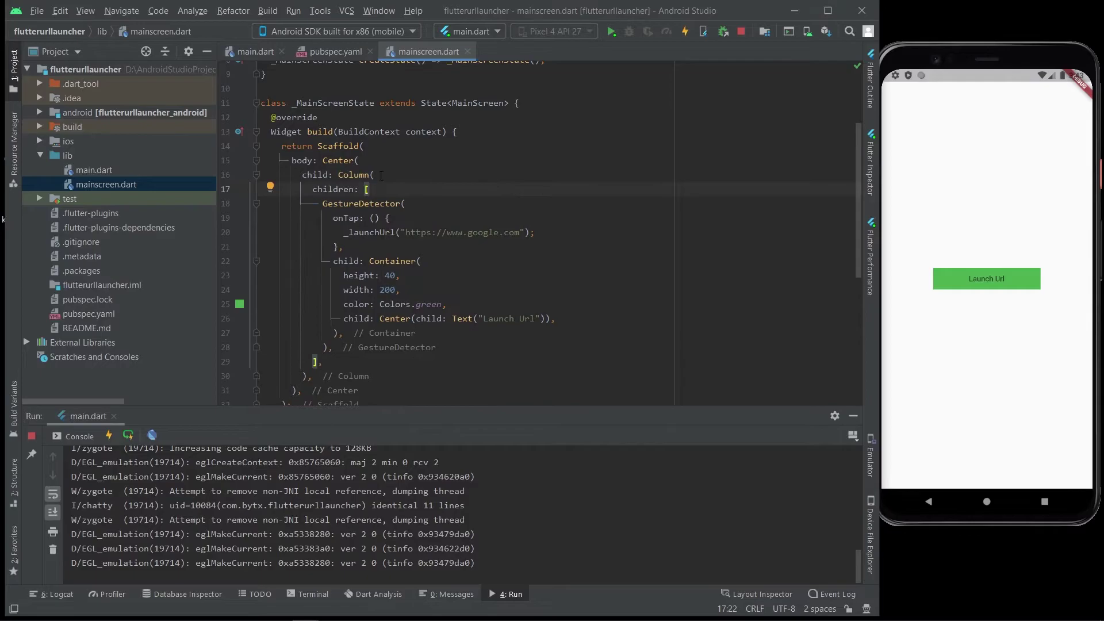
text(mainAxisAlignment: MainAxisAlignment.center,)
key(Return)
text(crossAxisAlignment: CrossAxisAlignment.center,)
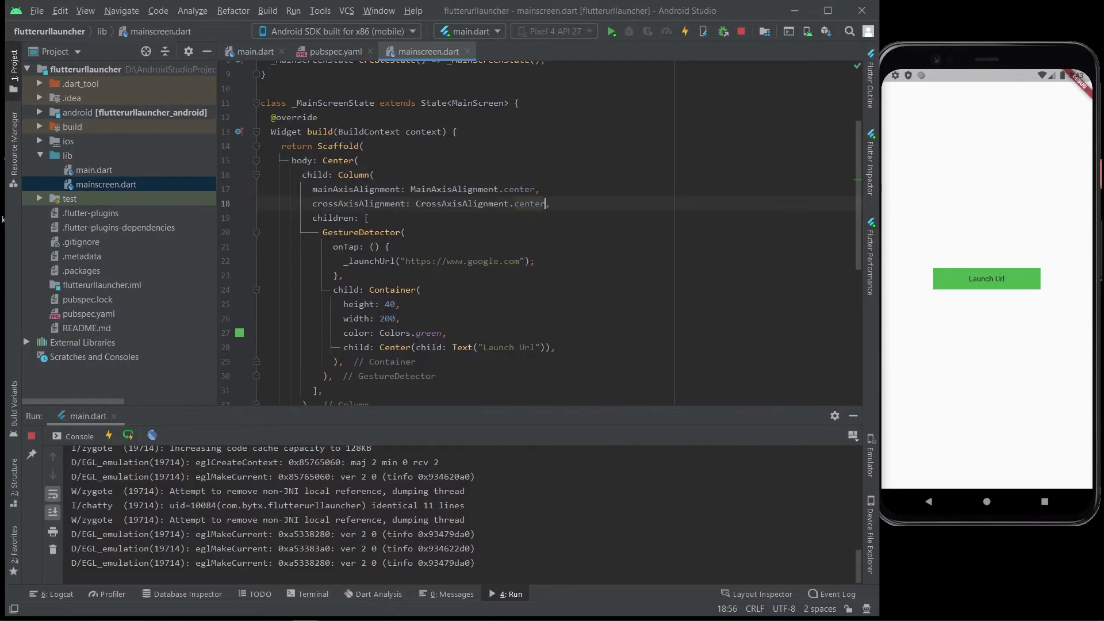
key(Down)
key(End)
key(Return)
key(ctrl+space)
key(Escape)
text(textfo)
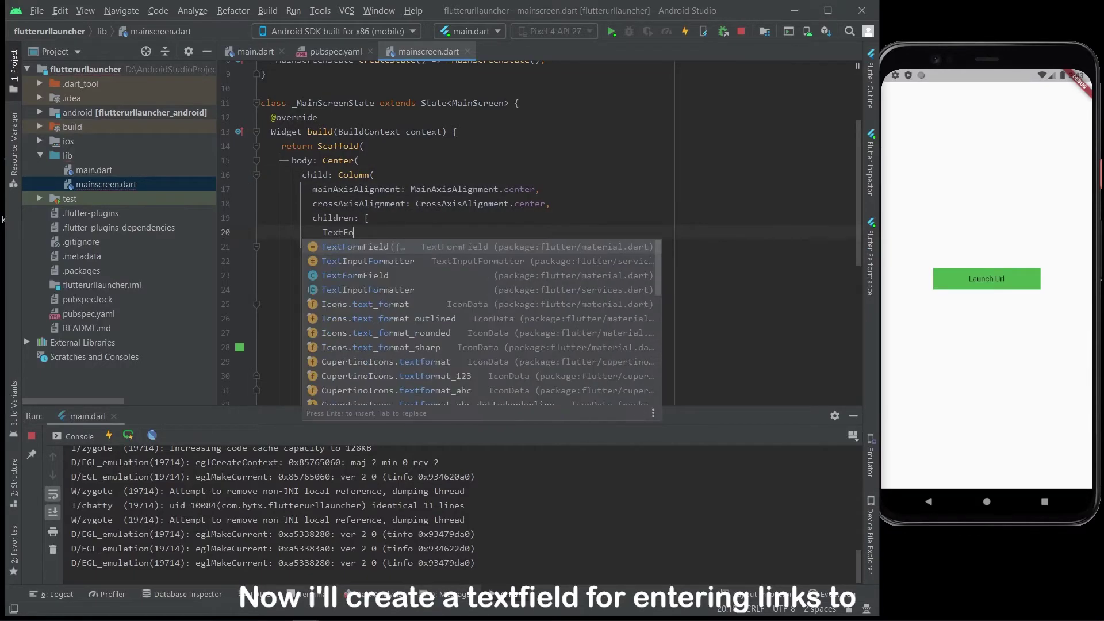
Add a TextFormField with an InputDecoration hintText of 'Link...' to the children
key(Return)
text(decoration: ,)
key(Left)
text(TextDec)
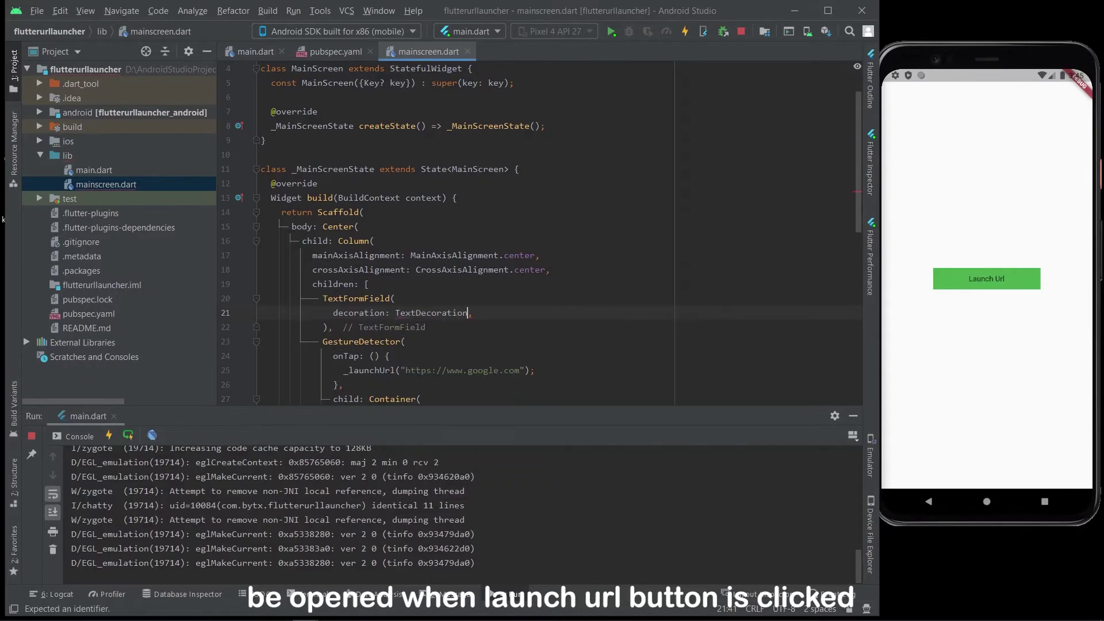
key(Escape)
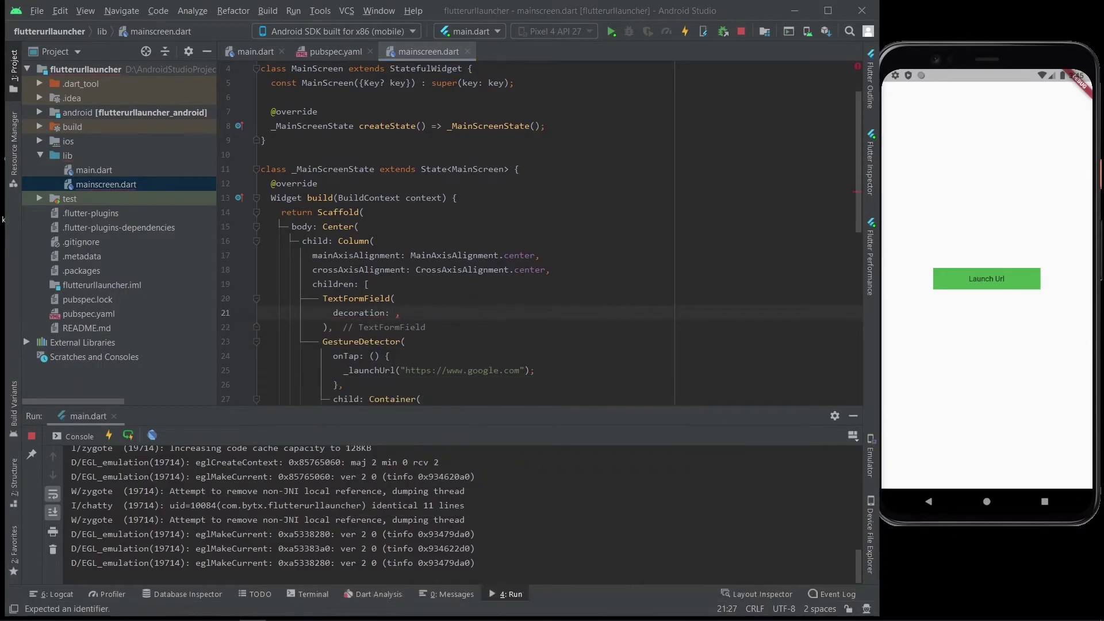
key(BackSpace)
key(BackSpace)
key(BackSpace)
text(InputDec)
key(Return)
text(hintText: "Lin)
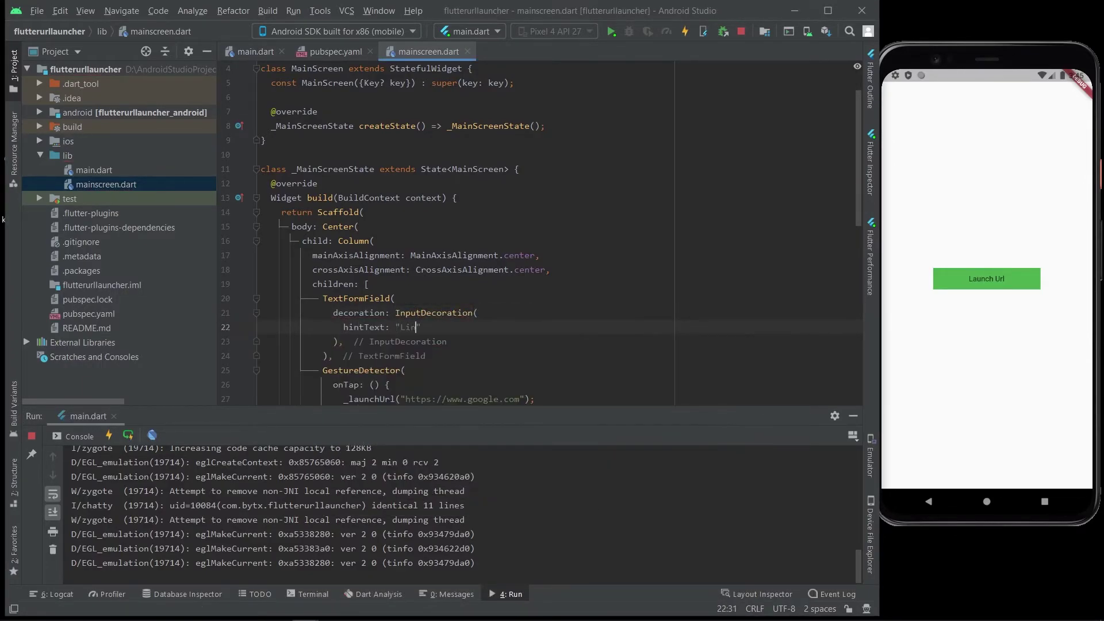
text(controller: ,)
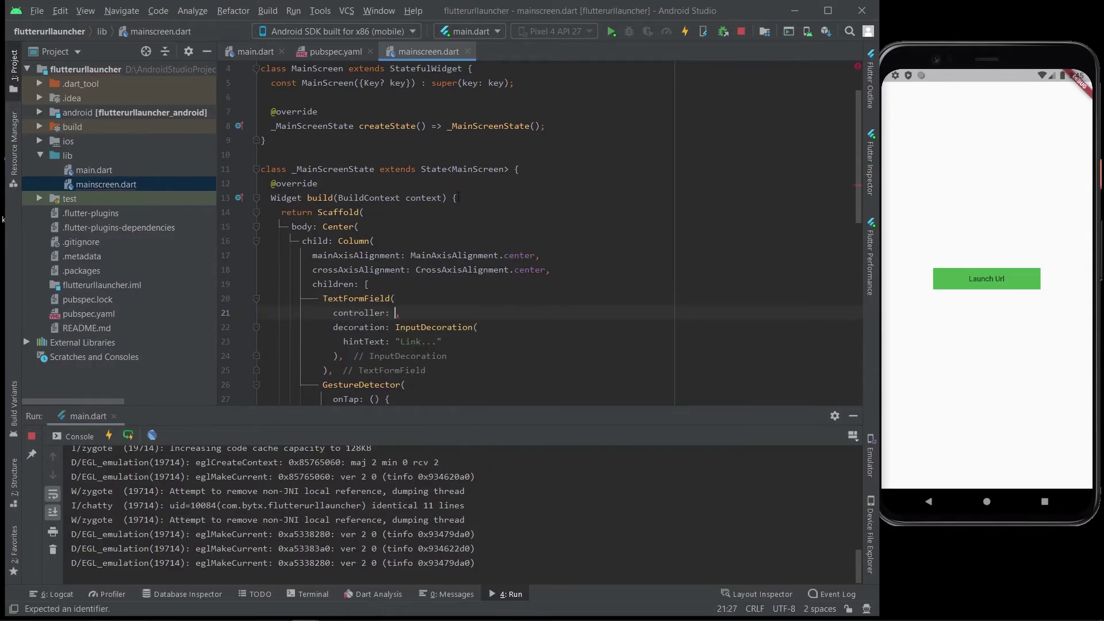
text(Text)
Bind the field to linkController and launch linkController.text.trim().toLowerCase() instead of google.com
key(Tab)
text(linkController = new TextEditingController)
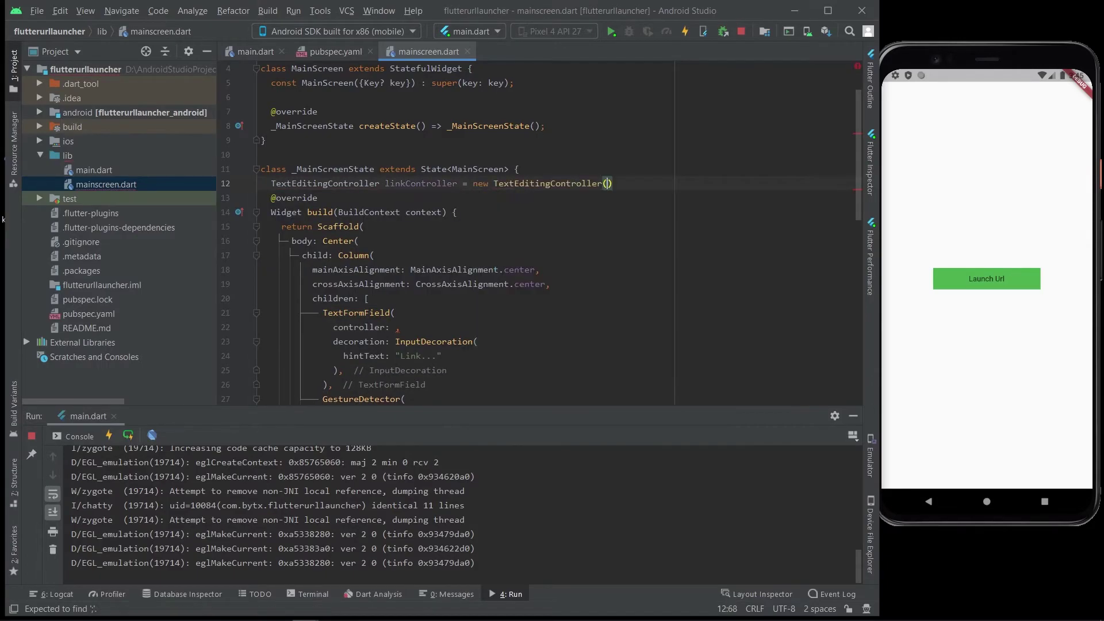
text(();)
click(394, 326)
text(linkController)
key(Return)
scroll(446, 312, down, 5)
double_click(463, 226)
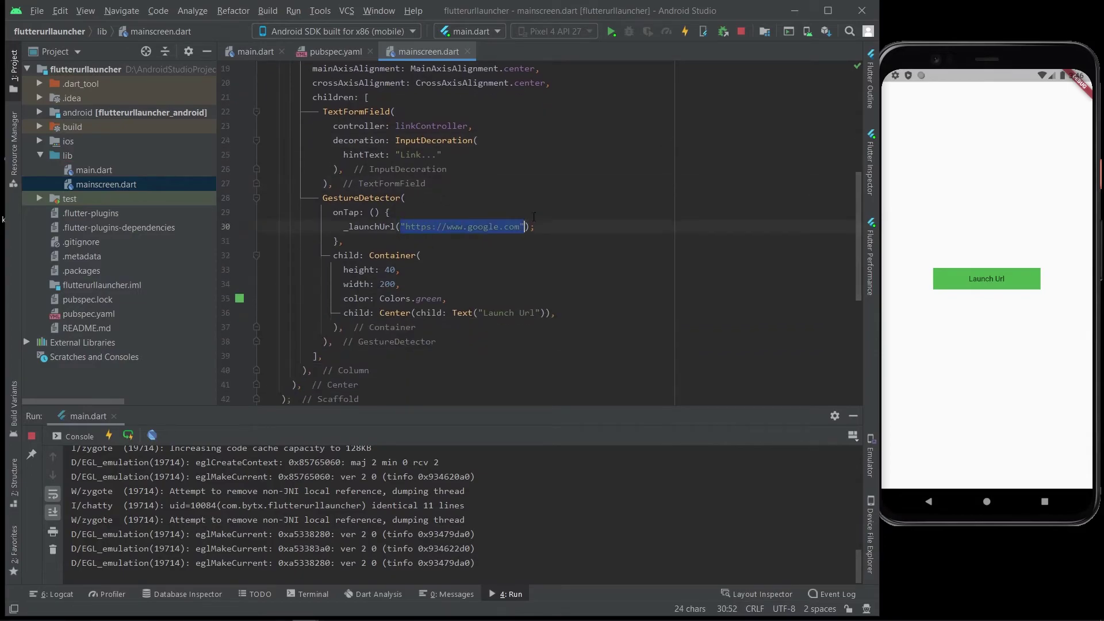
text(linkController.text.trim()
key(Return)
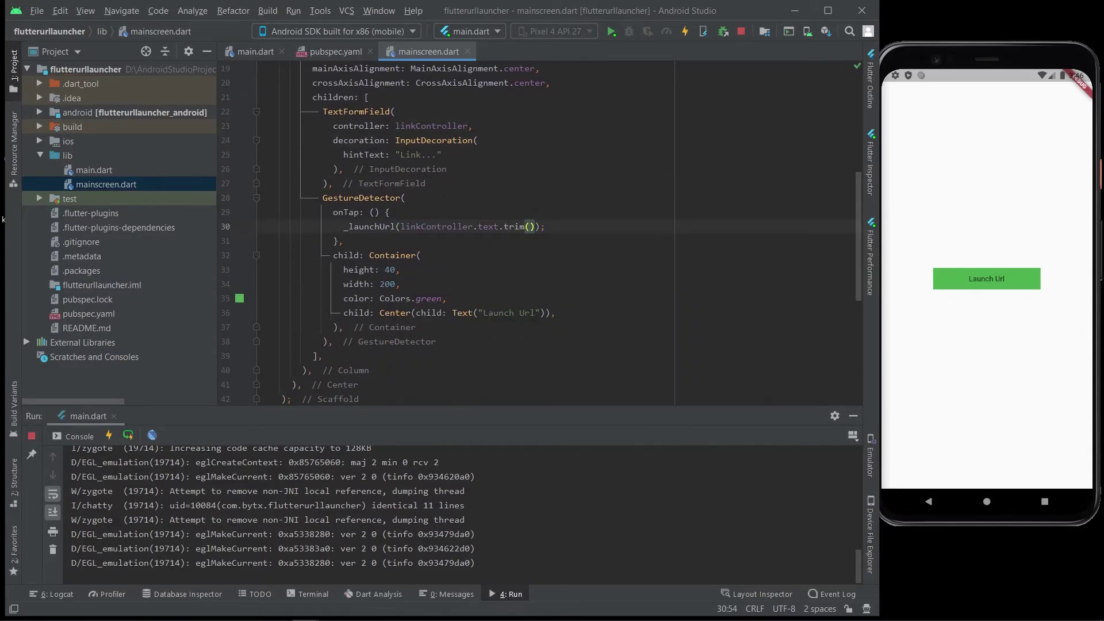
text(.toLowerCase())
key(ctrl+s)
scroll(445, 259, up, 5)
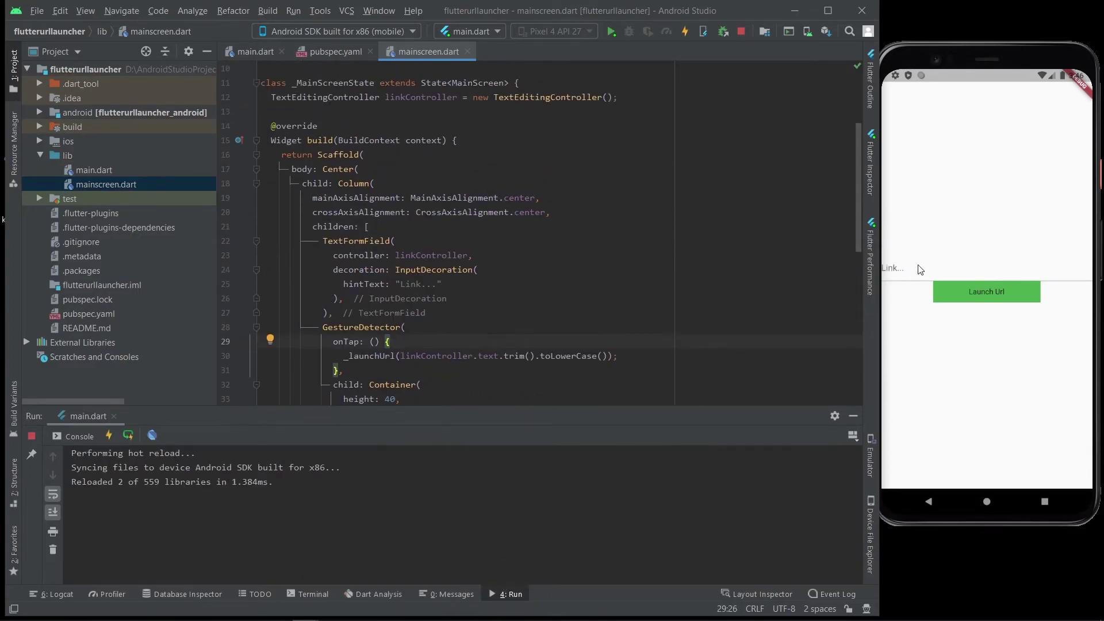
click(918, 269)
key(shift+Escape)
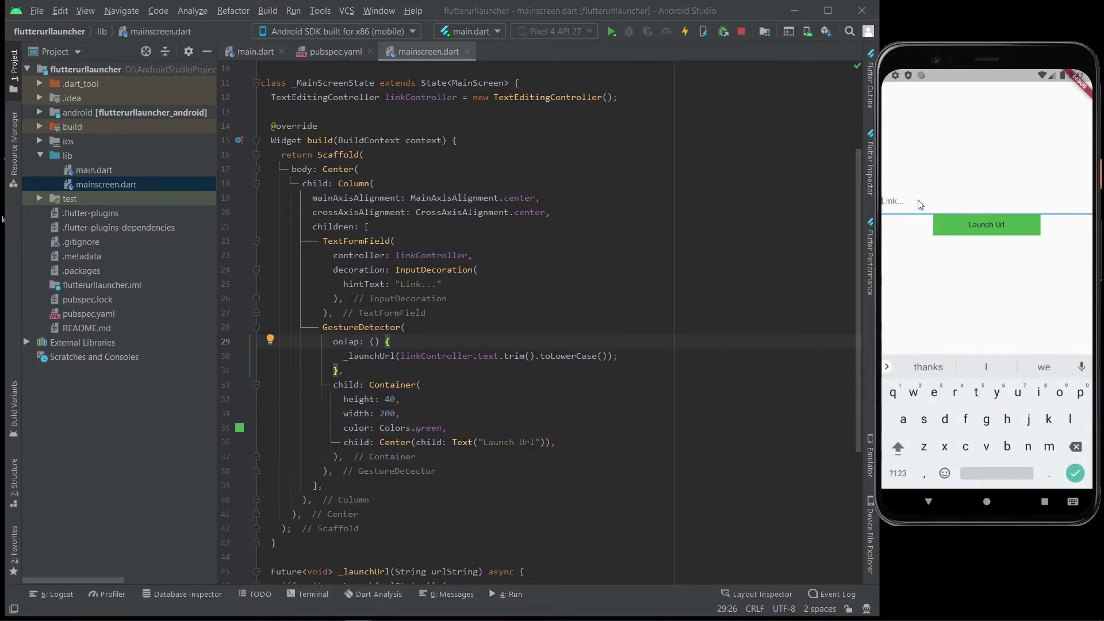
text(https://)
text(www.google.com)
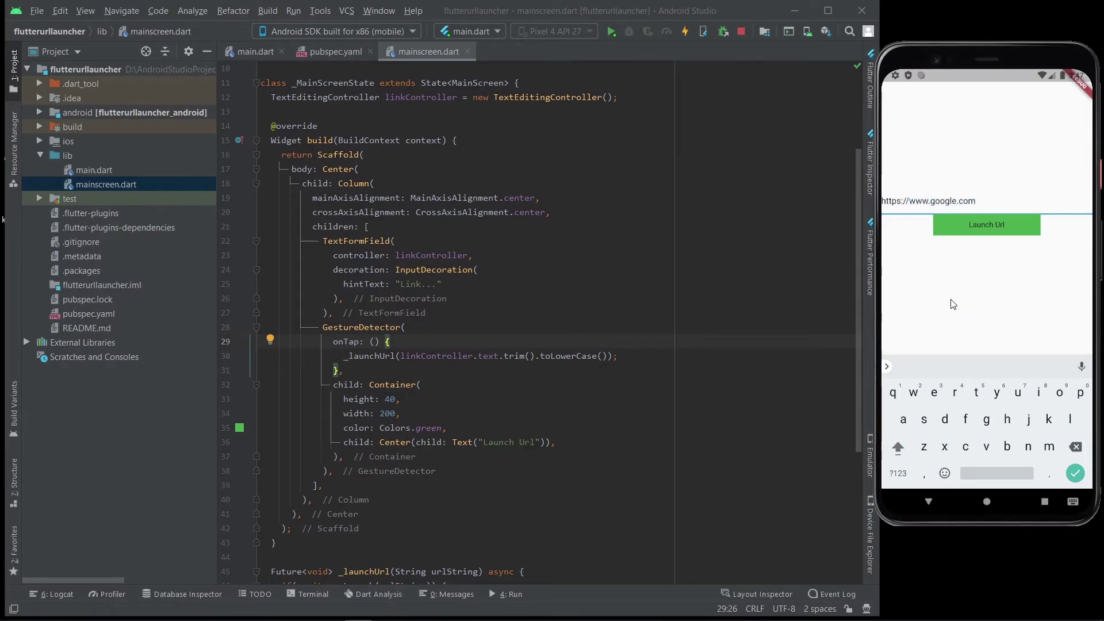
click(997, 229)
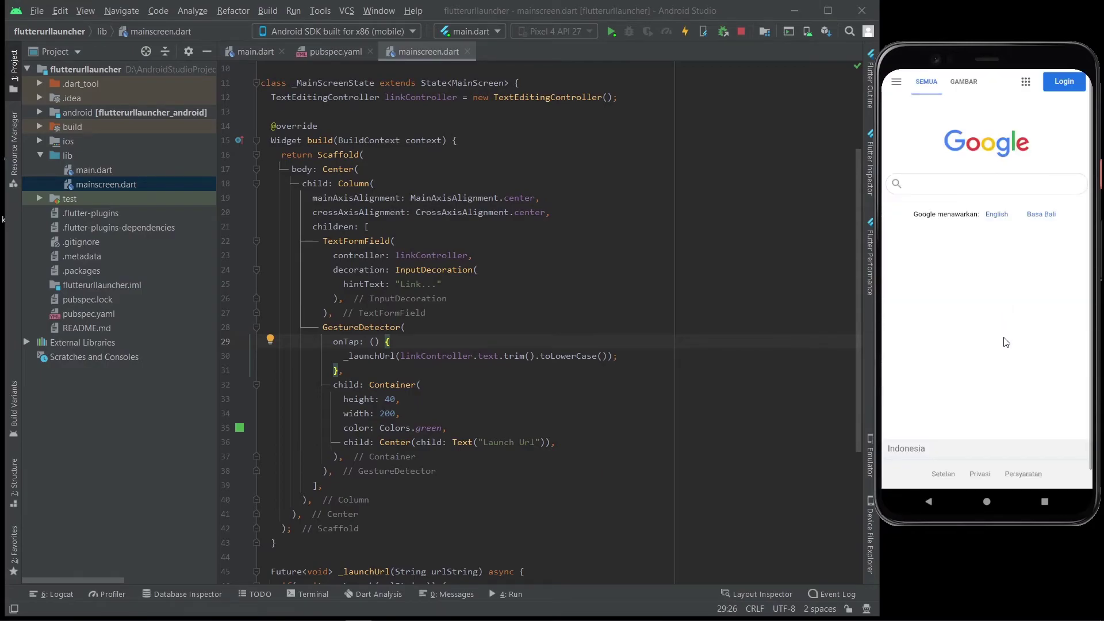
click(929, 501)
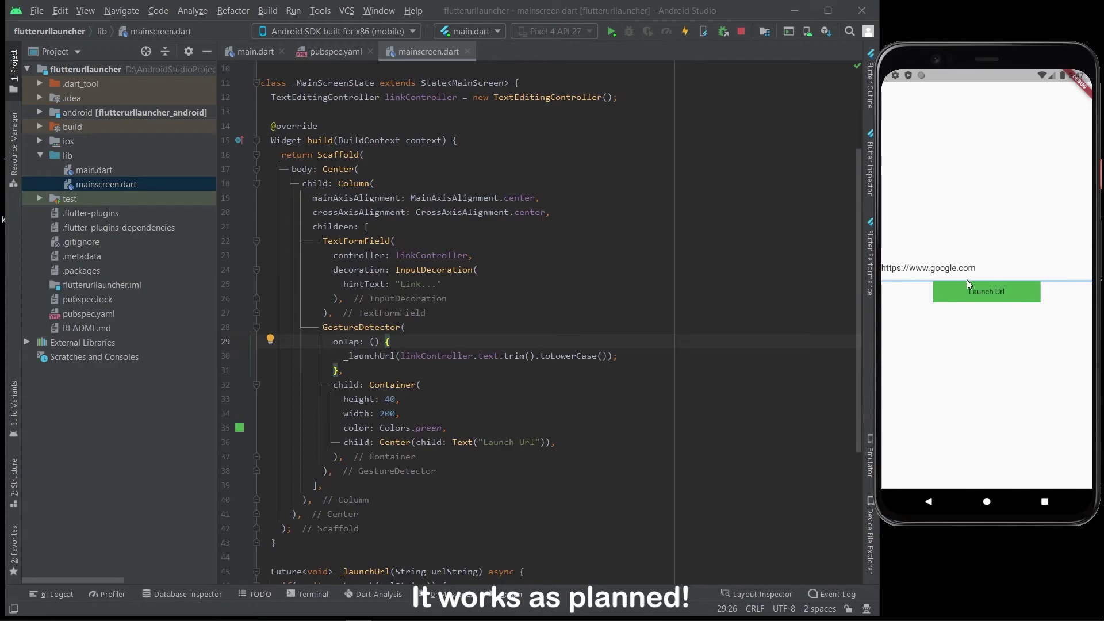